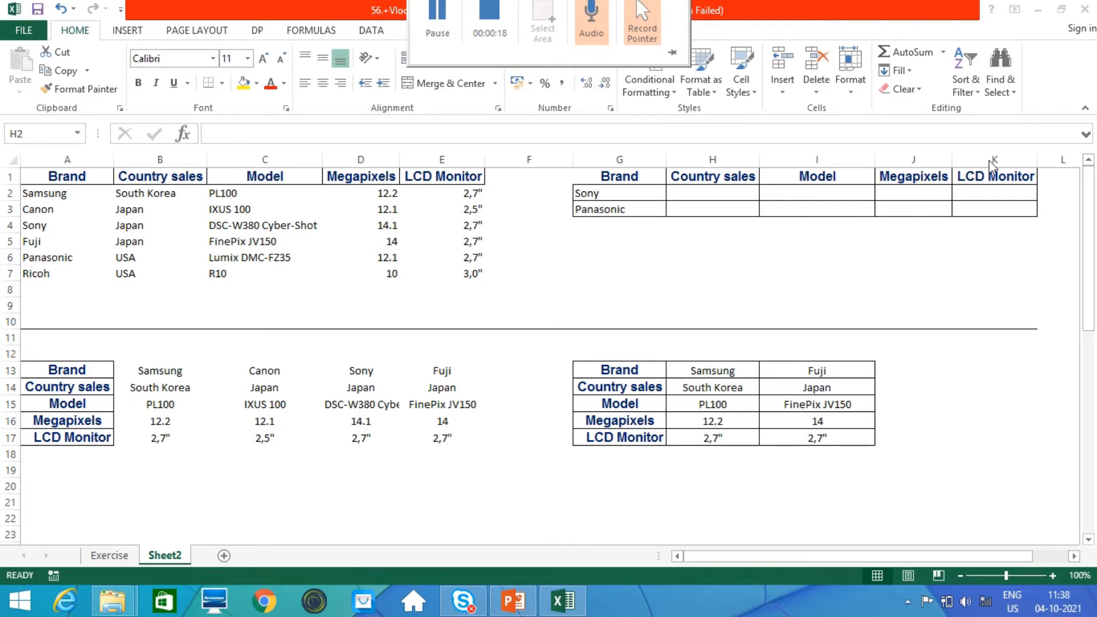
- Start a VLOOKUP formula in cell H2 with the brand in G2 as the lookup value
click(689, 191)
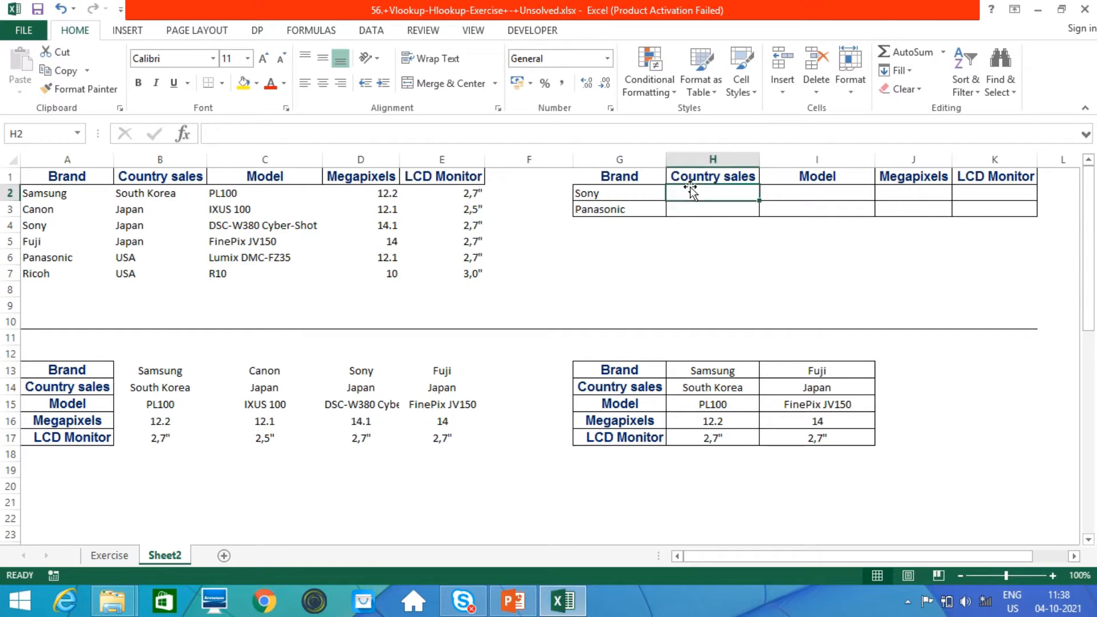
double_click(693, 192)
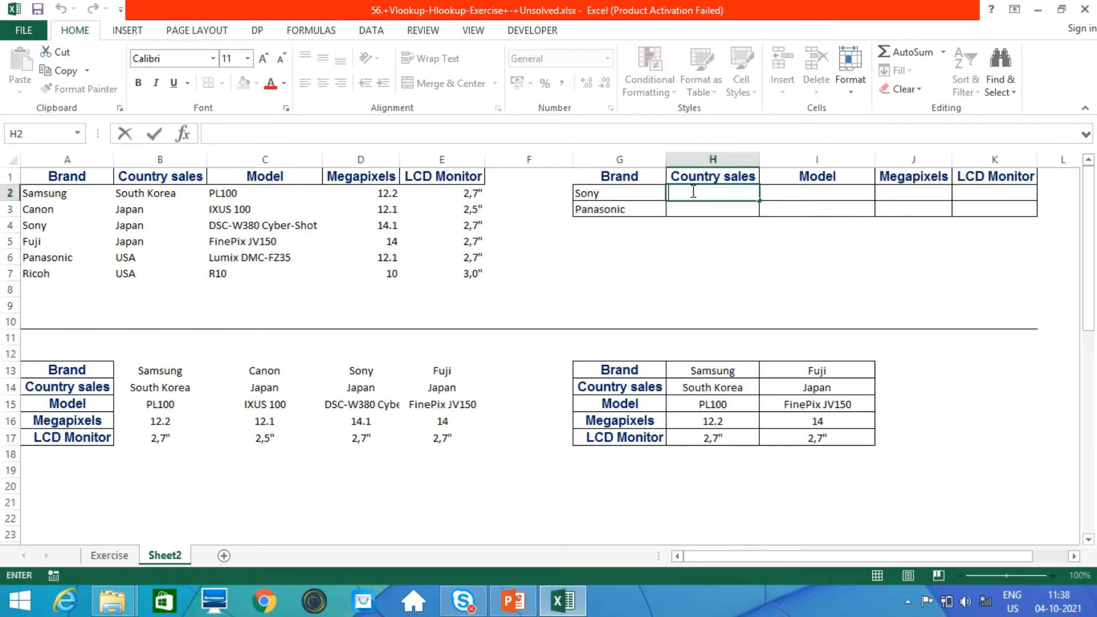
text(=)
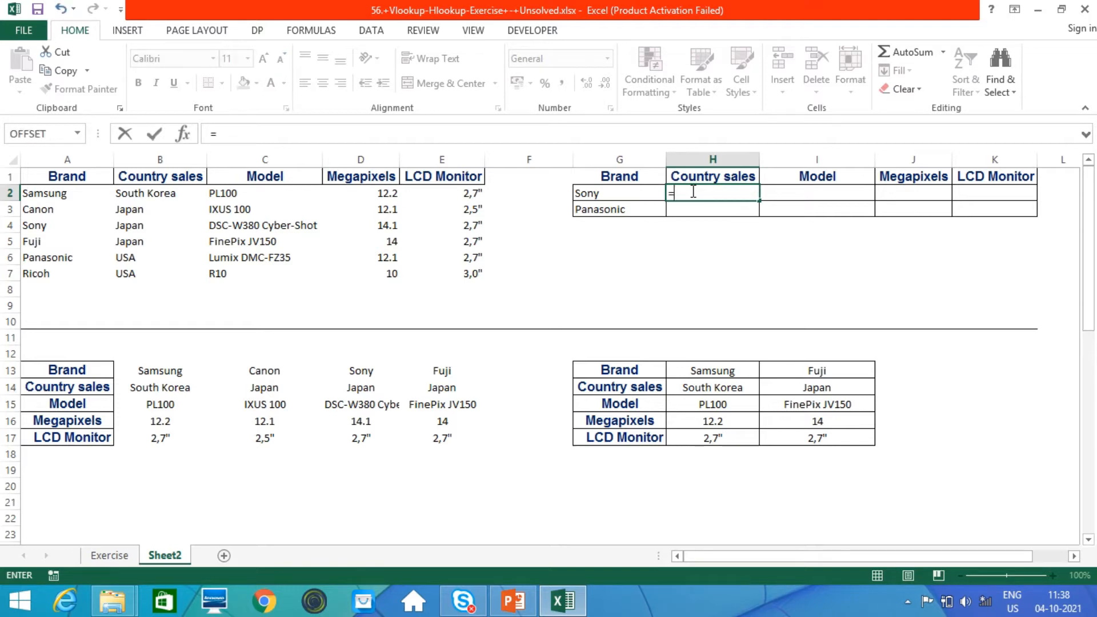
text(vlo)
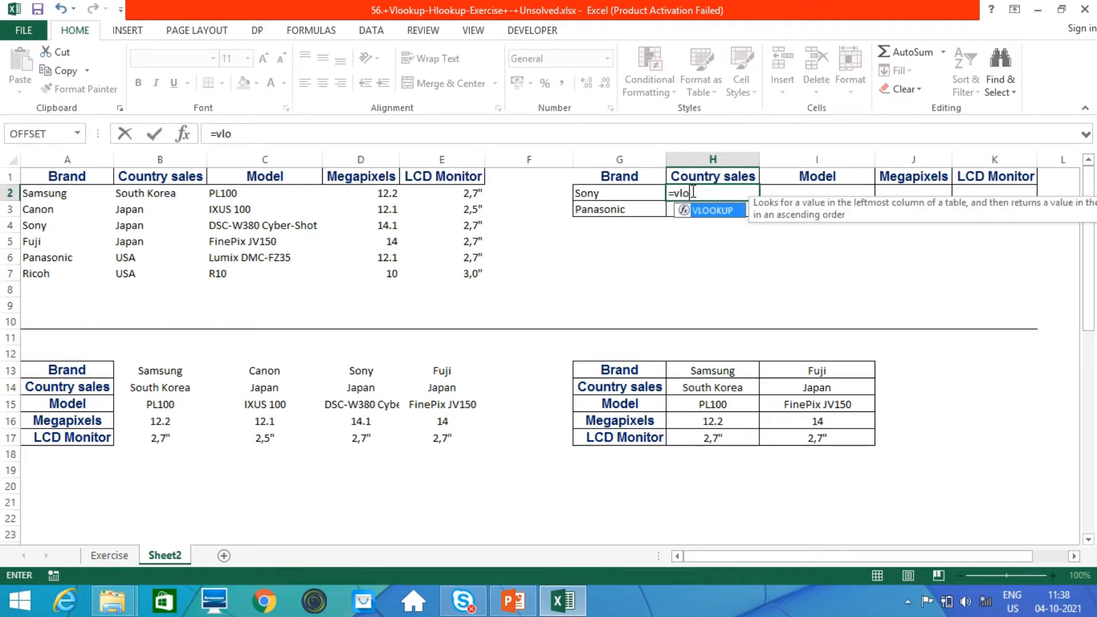
text(okup()
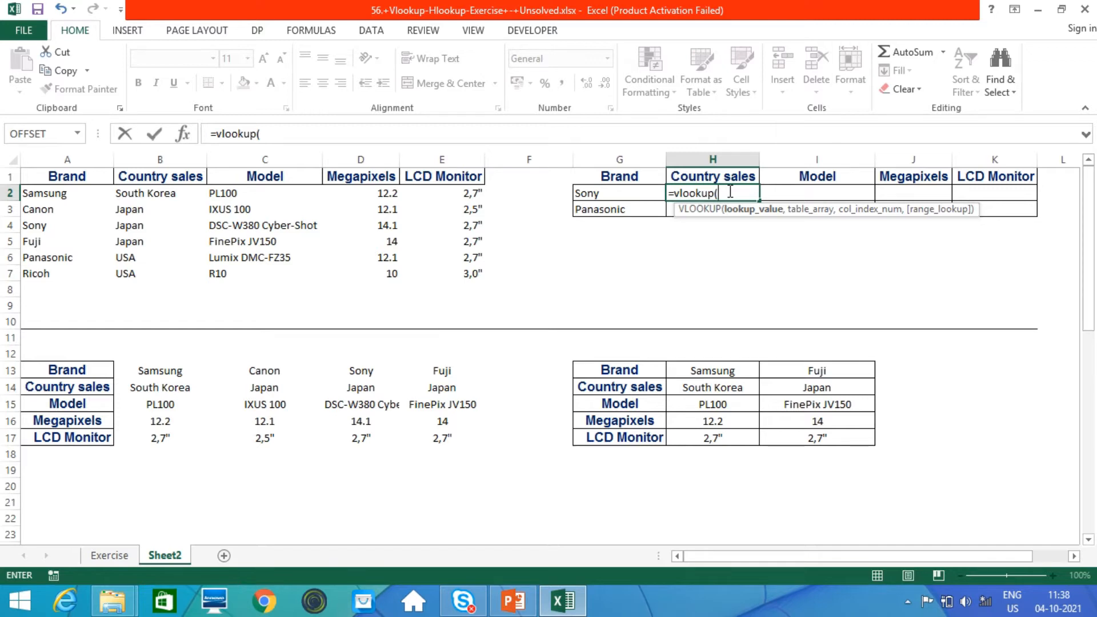
click(631, 194)
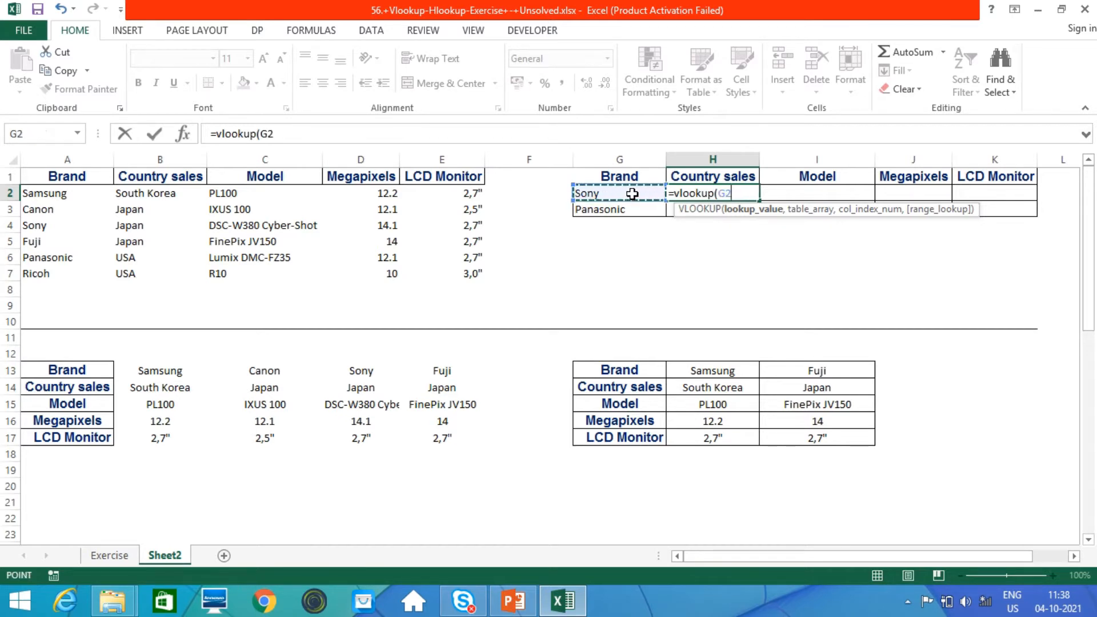
text(,)
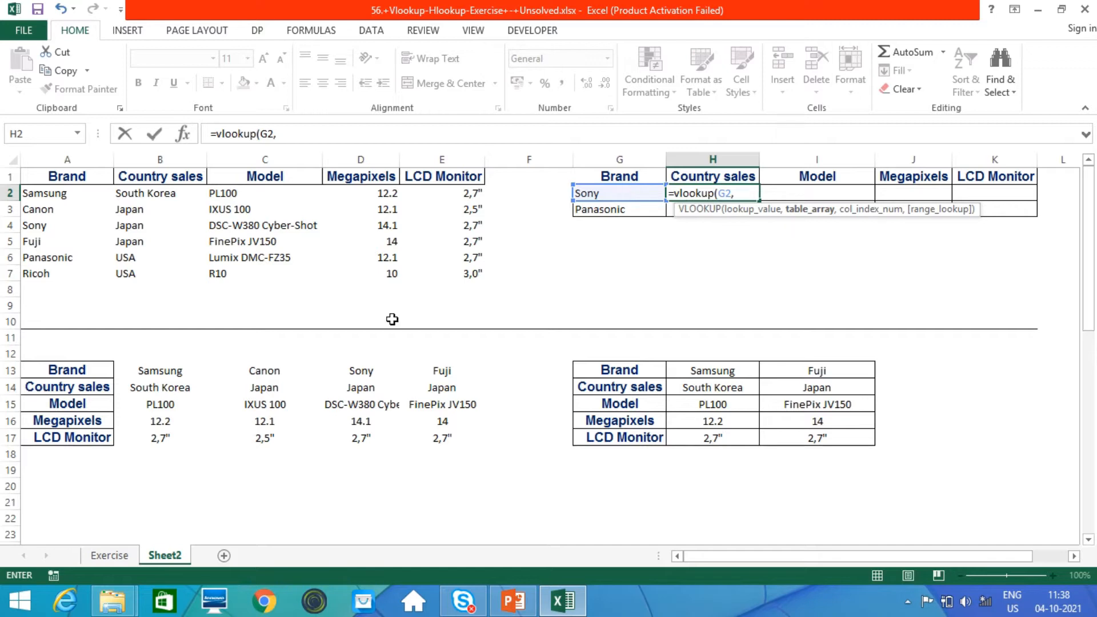
- Set the formula's table array to the camera data A2:E7, locked as the absolute reference $A$2:$E$7
click(31, 190)
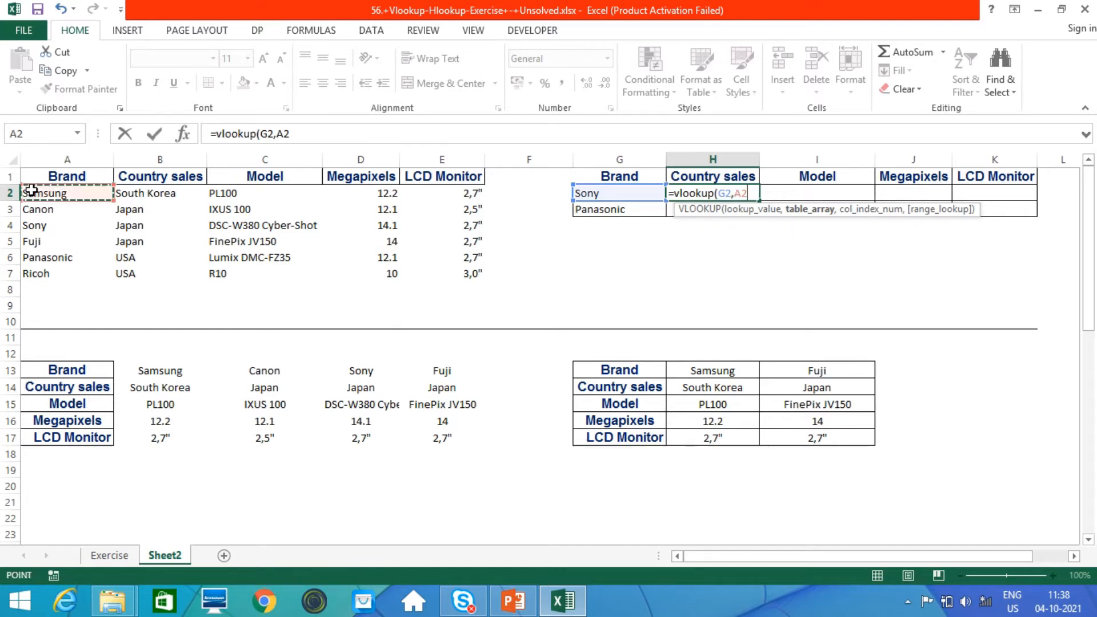
drag(331, 210, 415, 234)
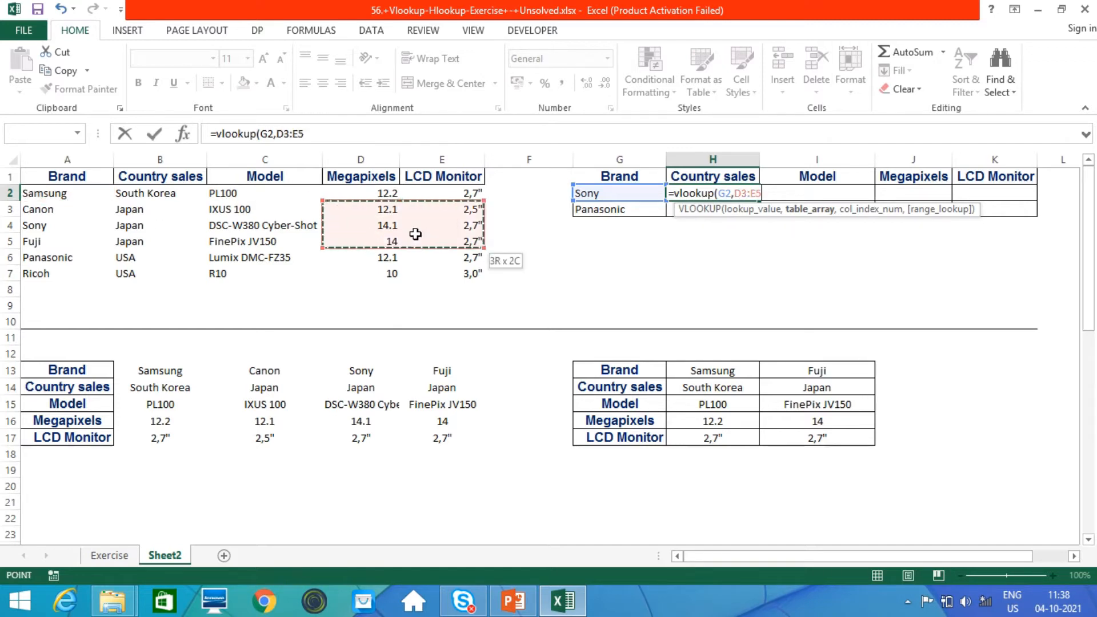
click(46, 197)
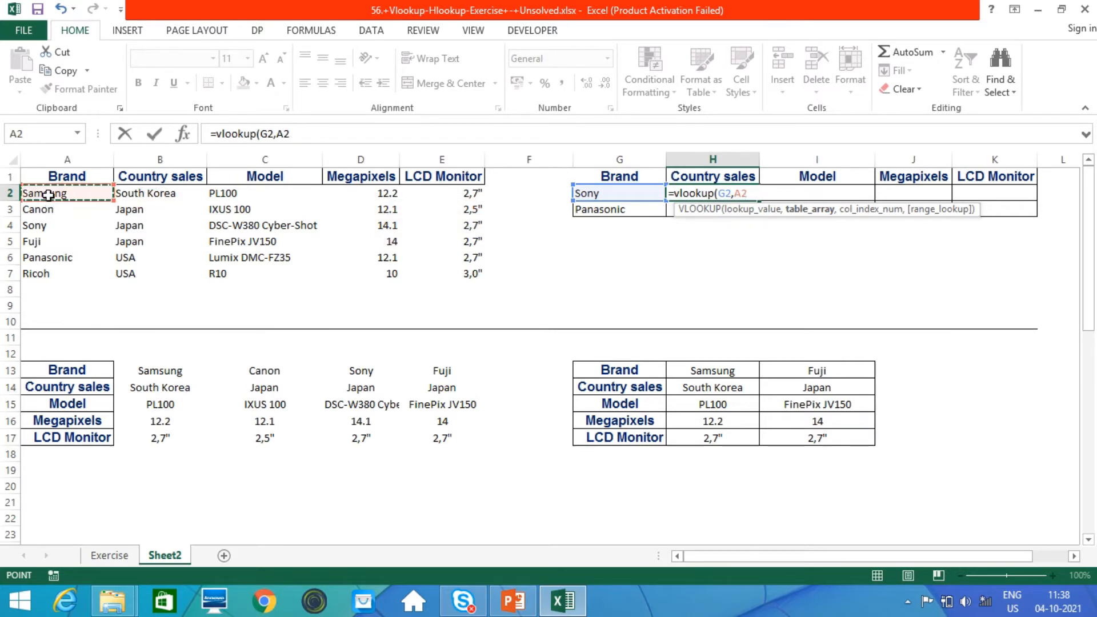
key(Up)
drag(48, 195, 451, 269)
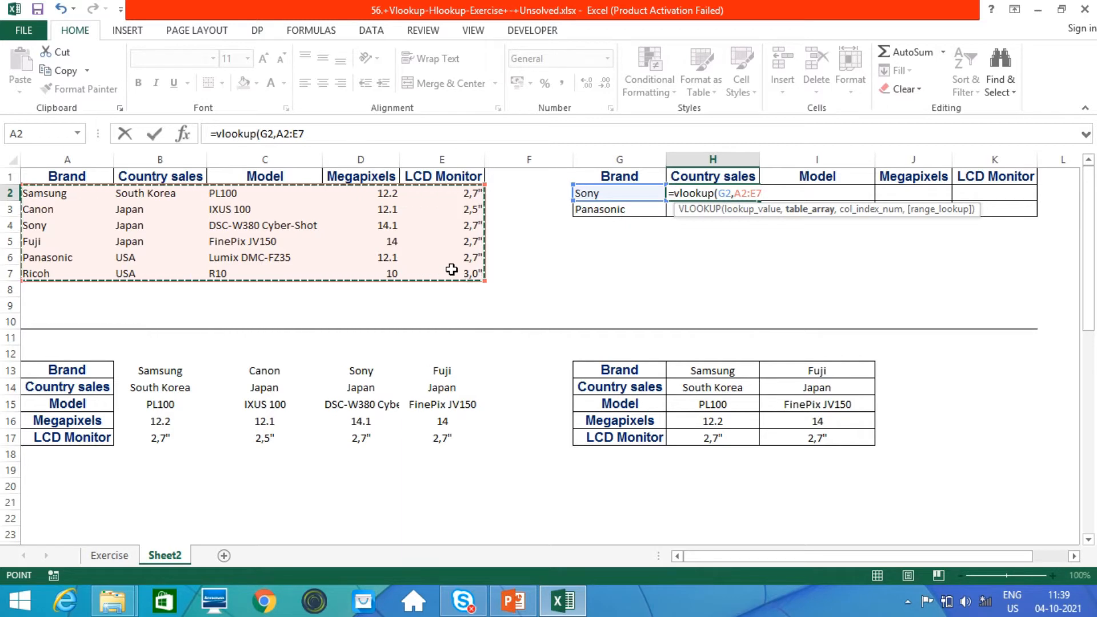
key(F4)
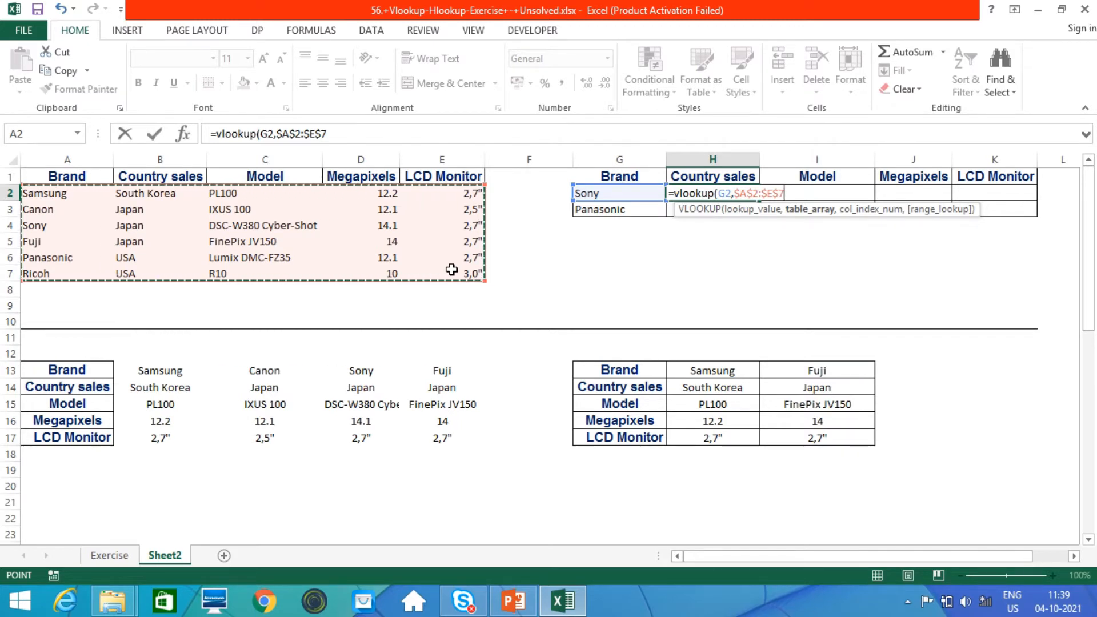
text(,)
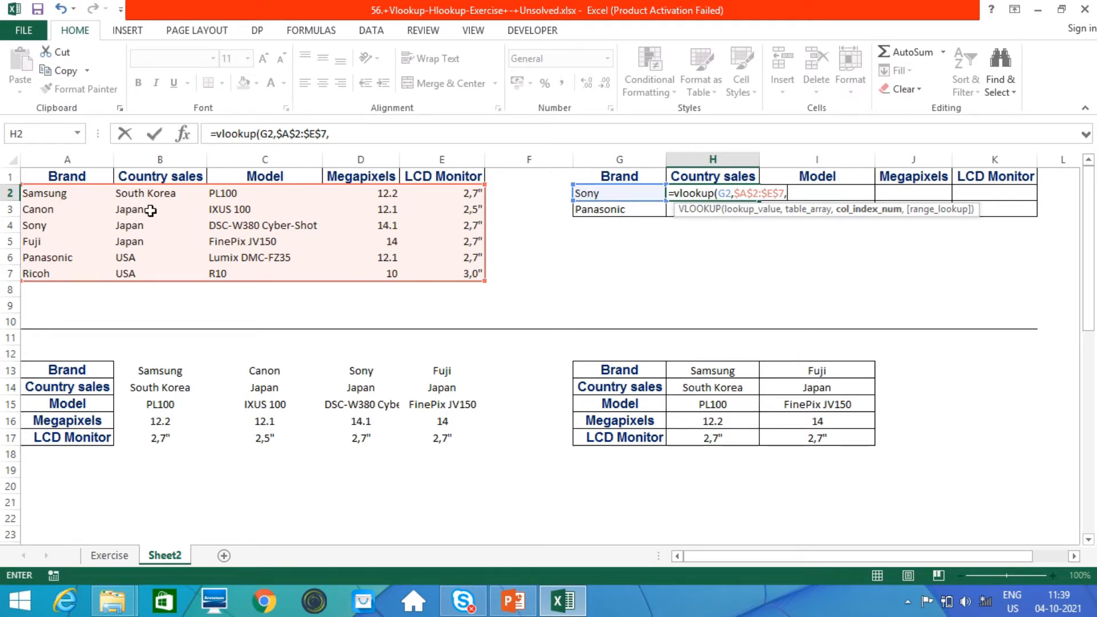
- Complete the VLOOKUP in H2 with column index 2 and range lookup 0
text(2,)
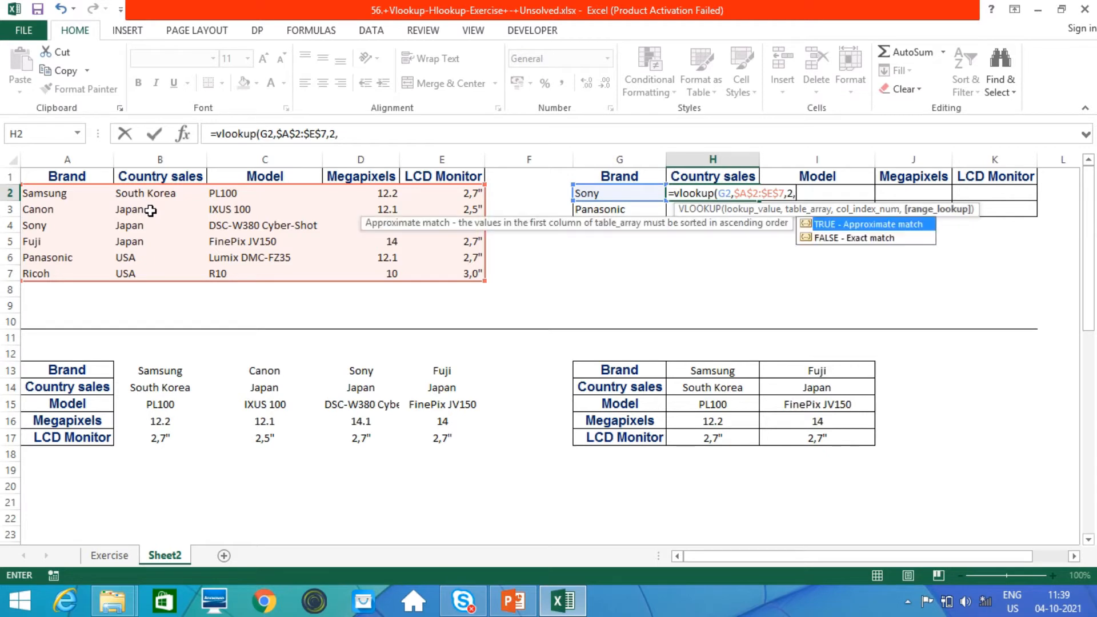
text(0))
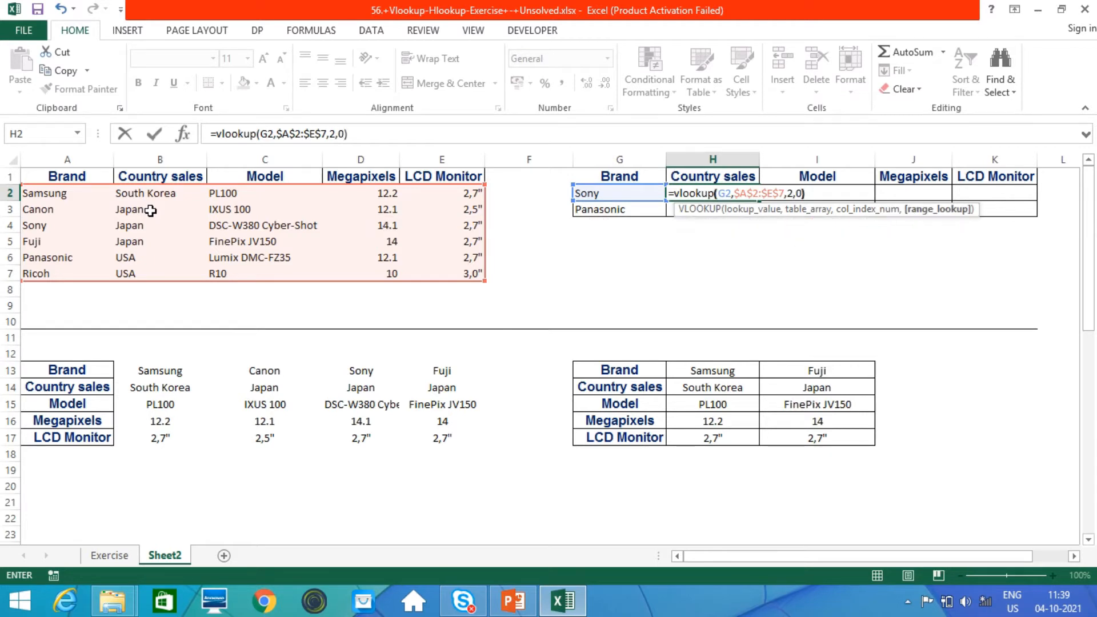
key(Return)
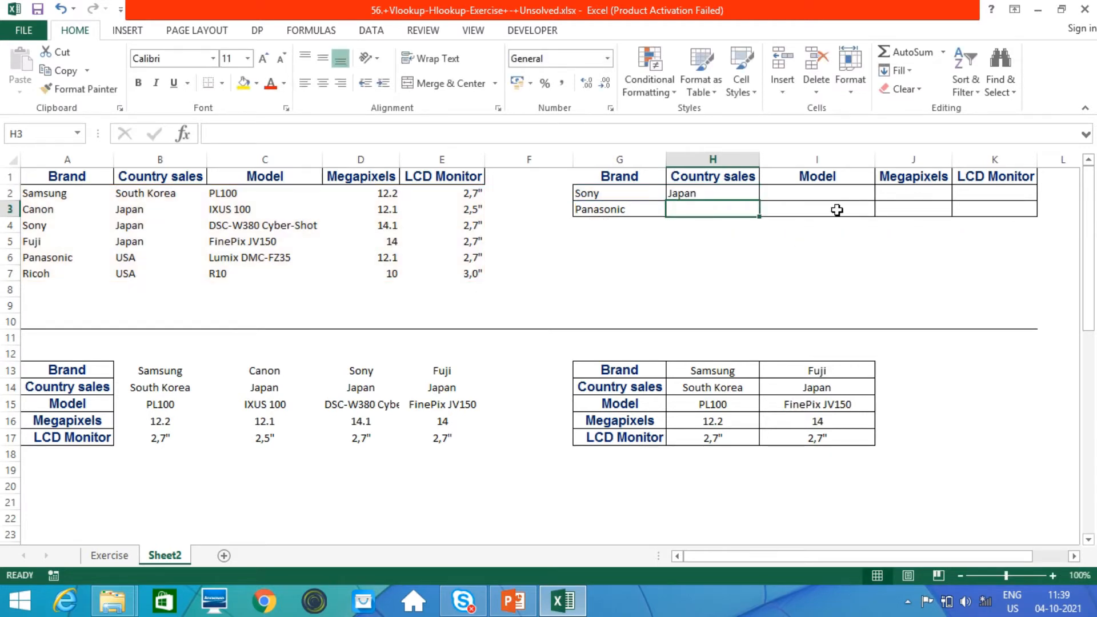
- Fill the country sales formula from H2 down to H3 and check the references in both cells
click(715, 192)
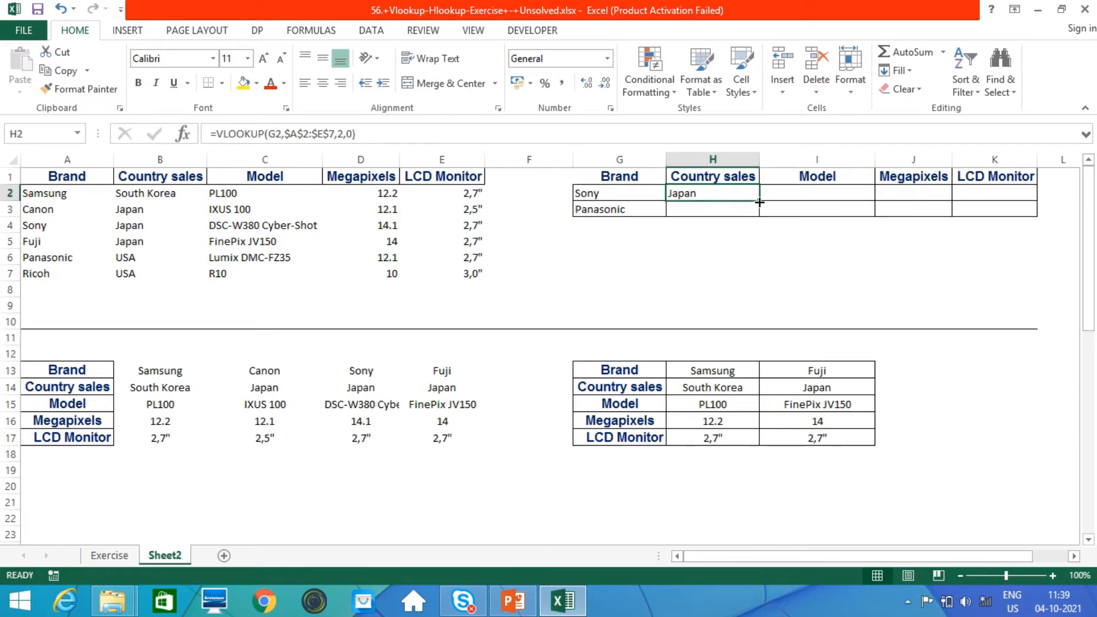
drag(759, 201, 760, 218)
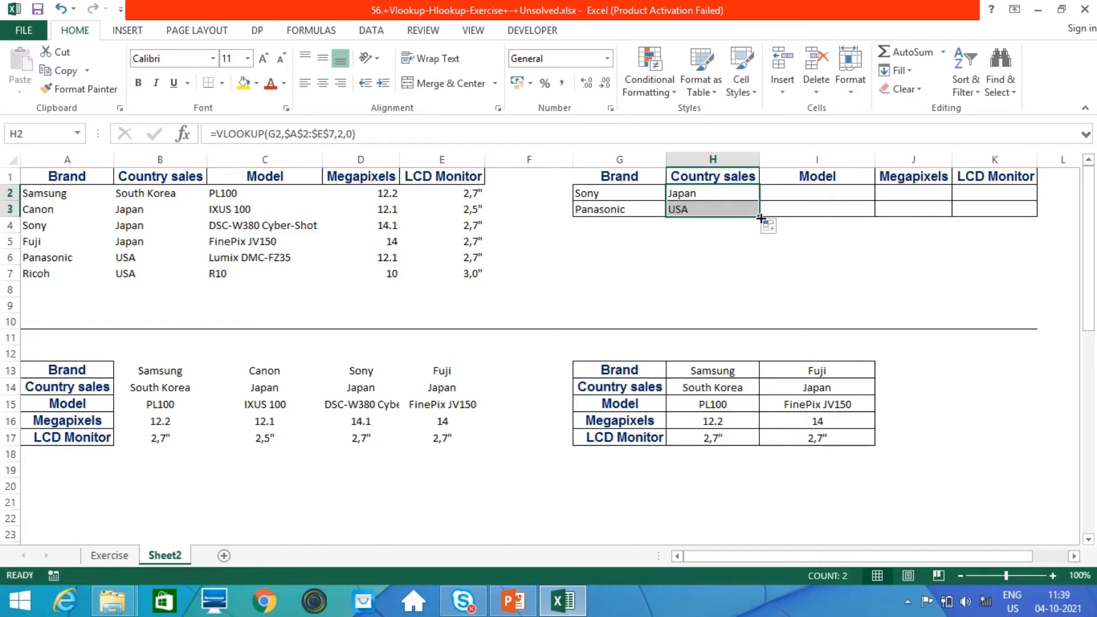
click(720, 212)
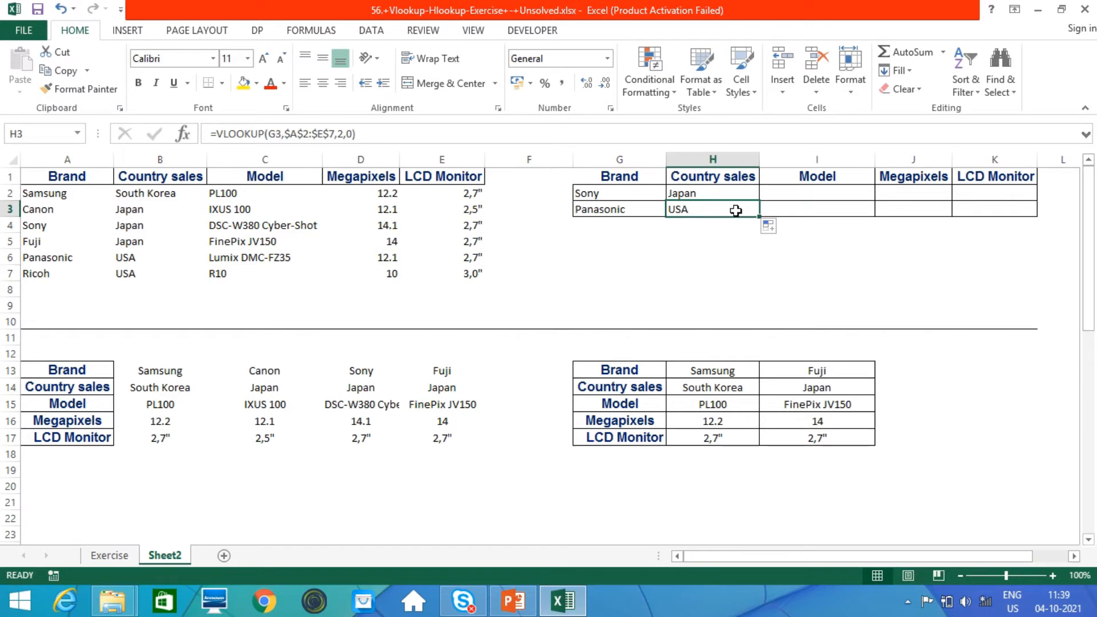
key(Up)
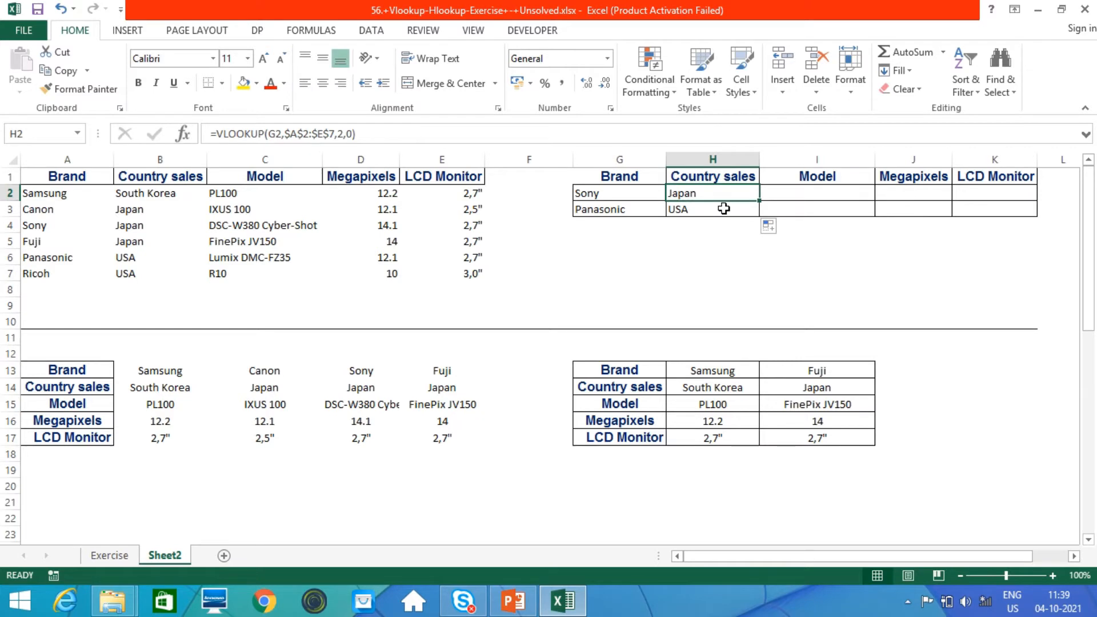
key(Down)
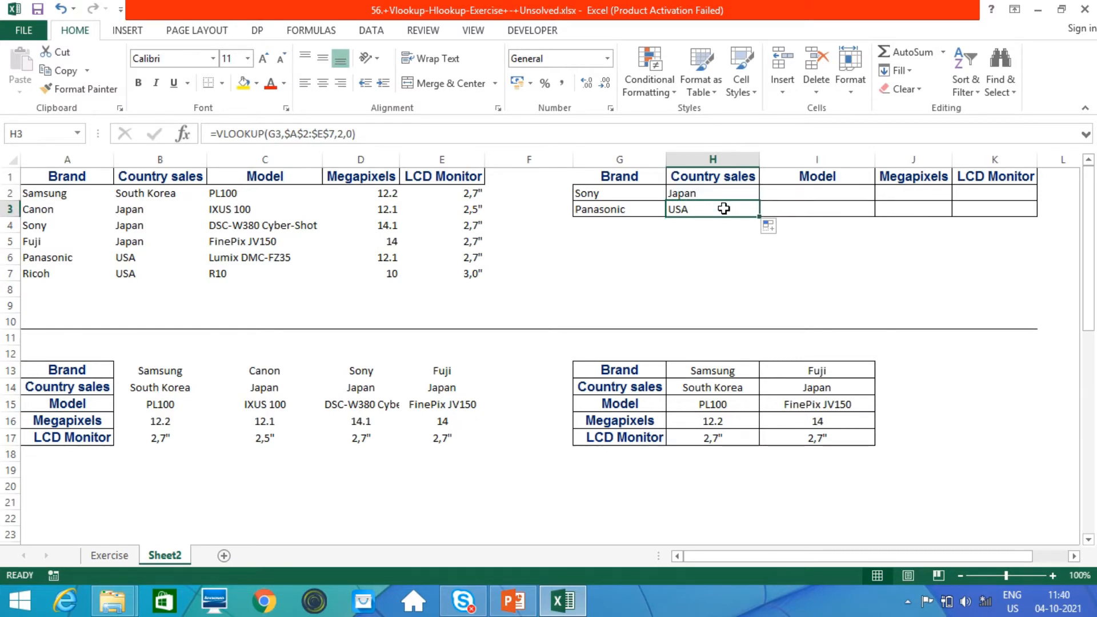
- Enter =VLOOKUP(G2,$A$2:$E$7,3,0) in cell I2 to look up Sony's model
click(791, 194)
text(=)
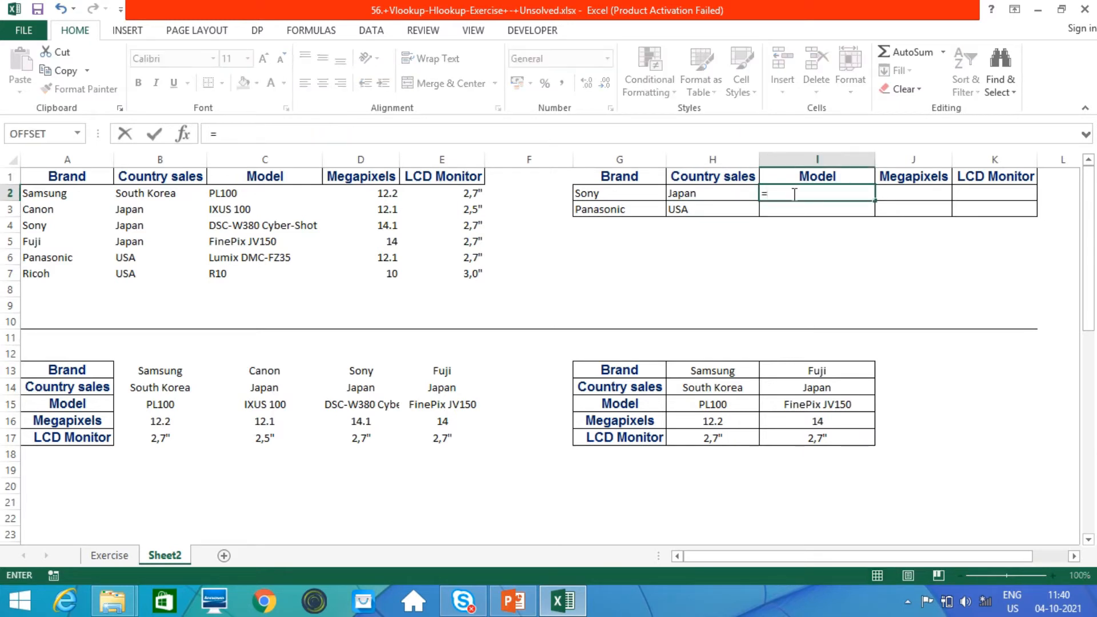
text(vlookup()
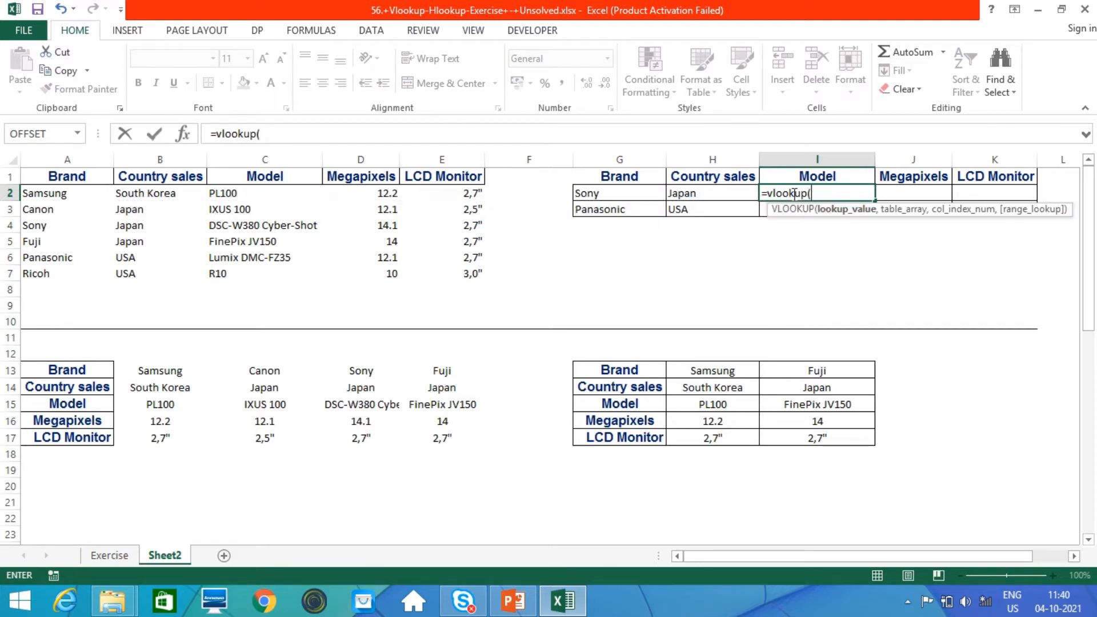
click(586, 195)
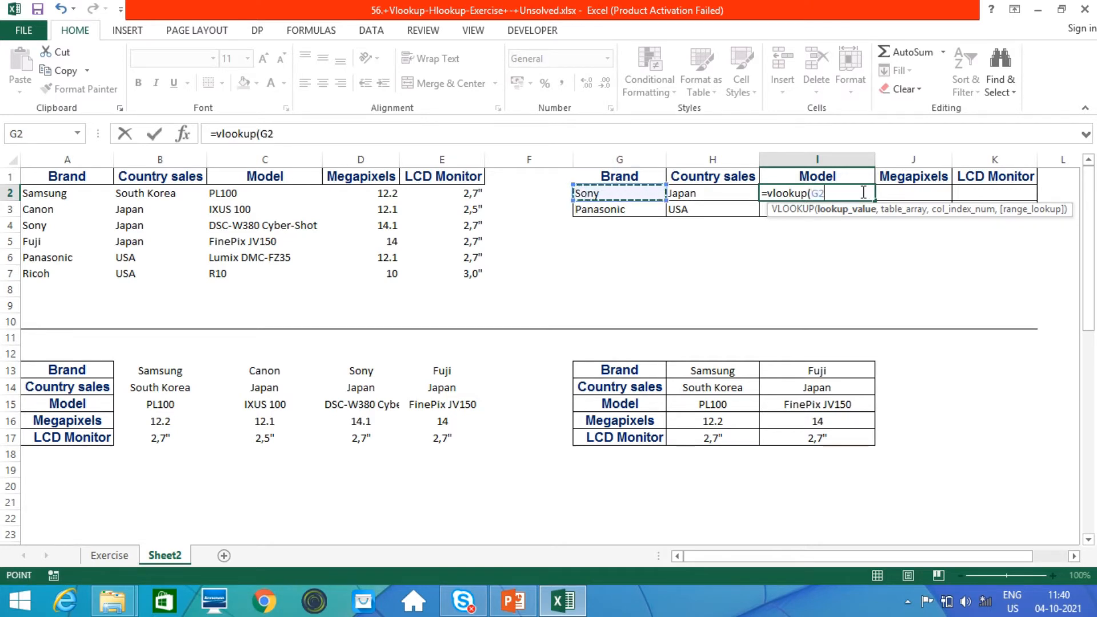
text(,)
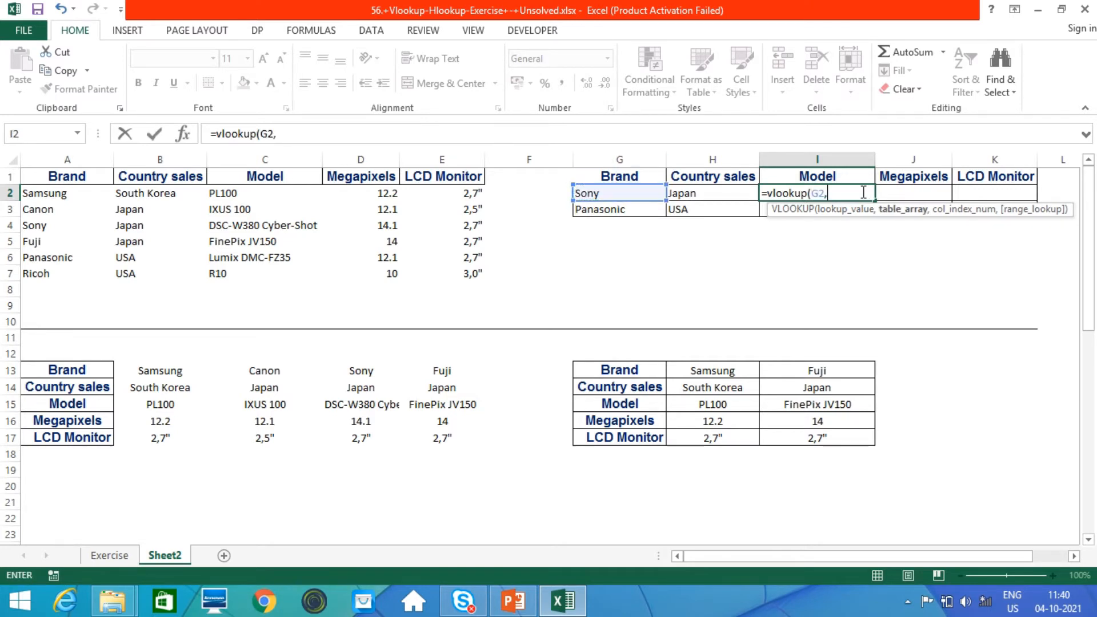
click(50, 190)
drag(49, 190, 436, 271)
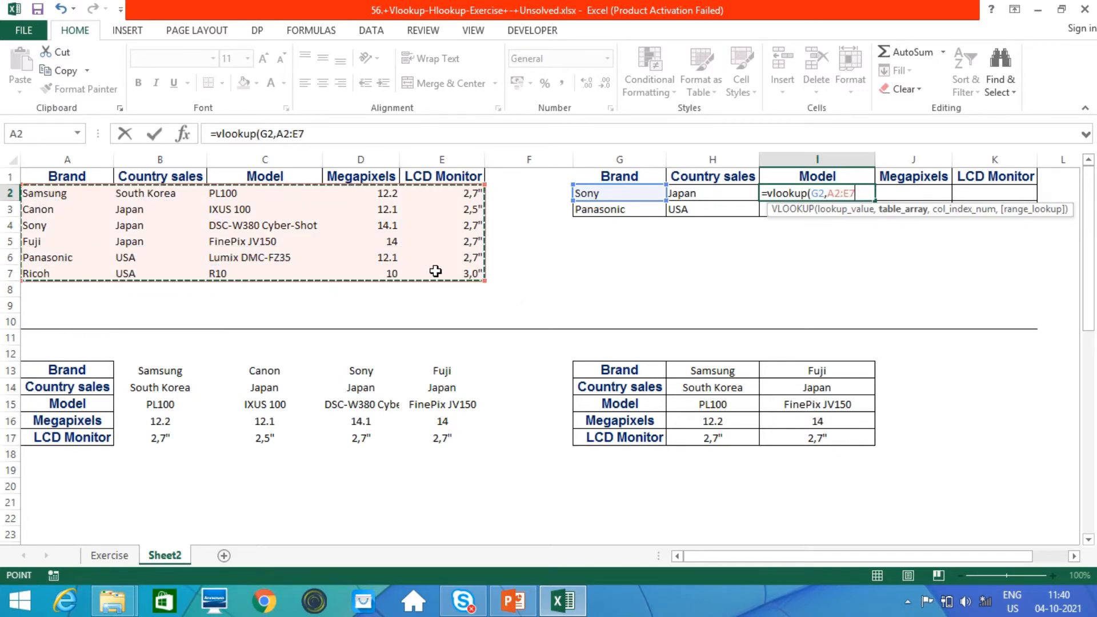
key(F4)
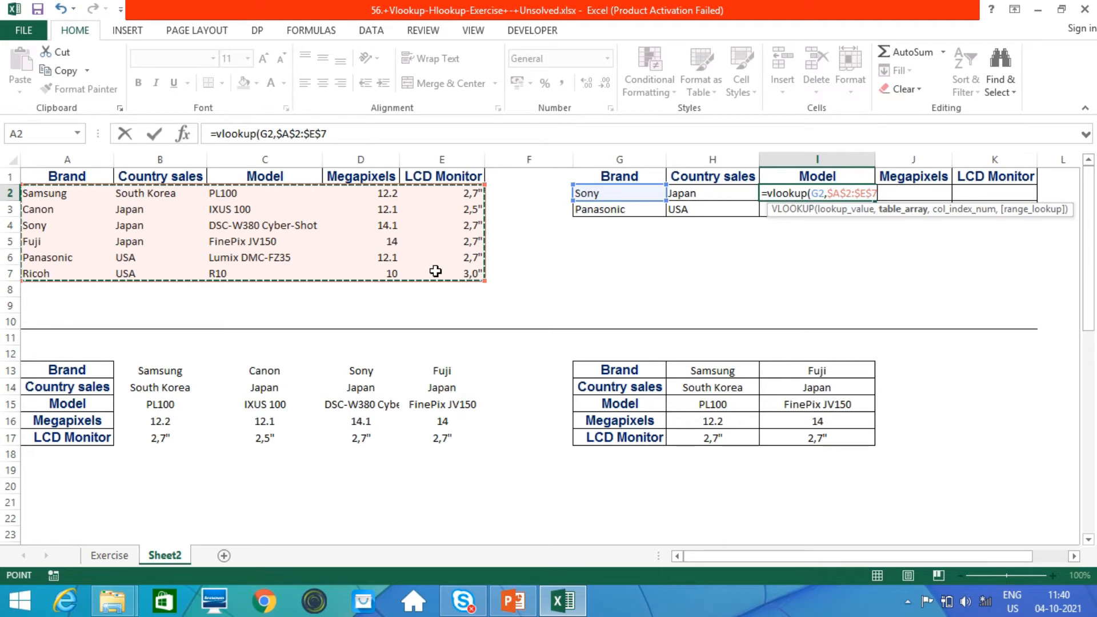
text(,)
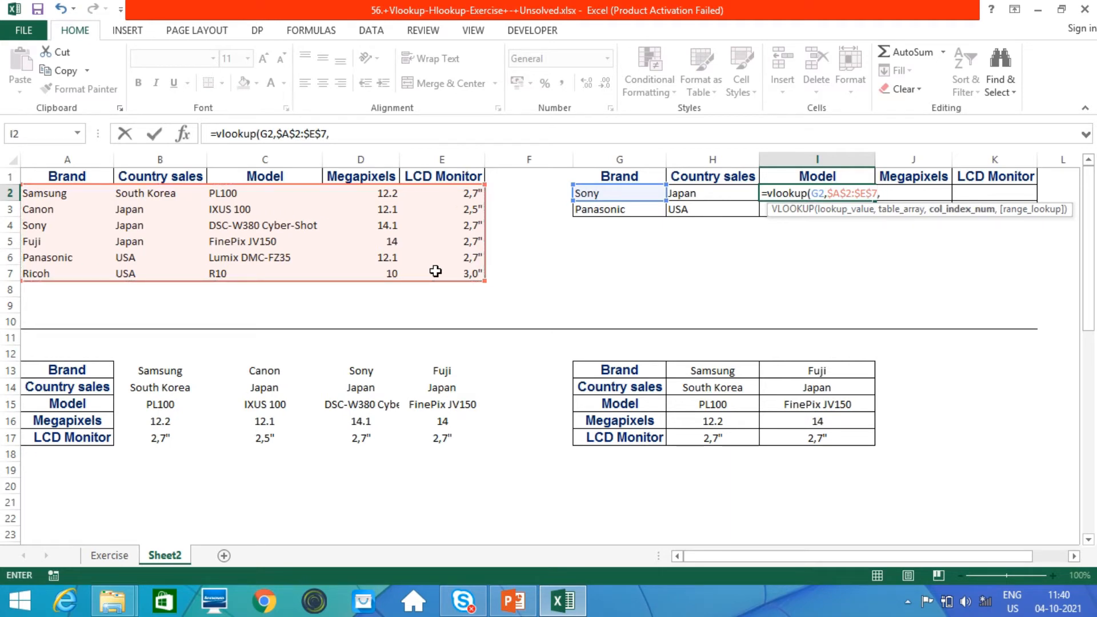
text(3,0)
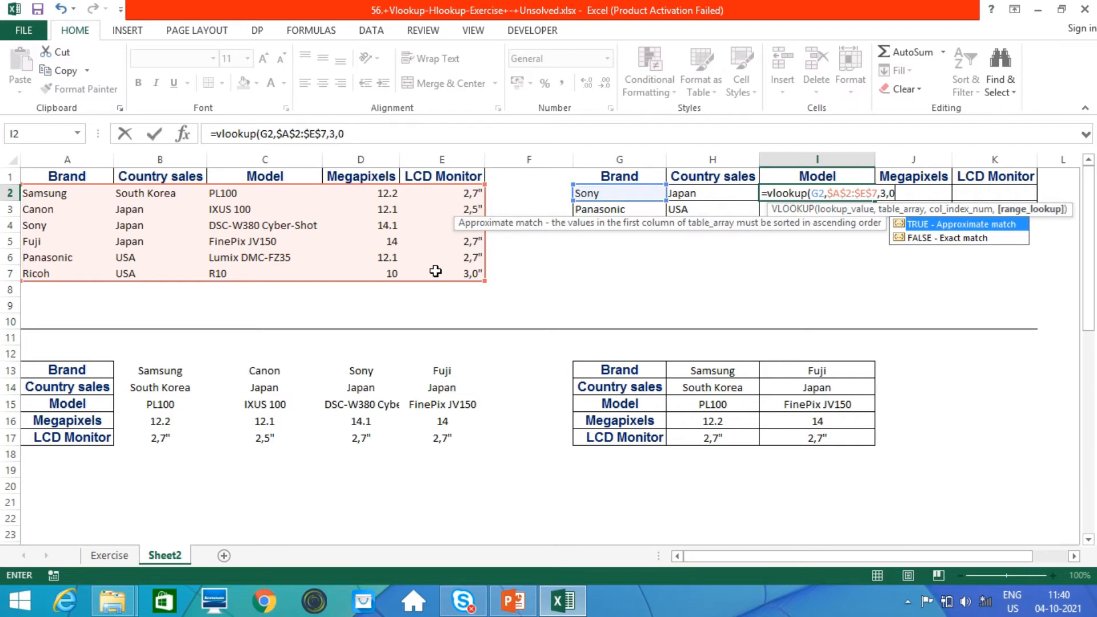
text())
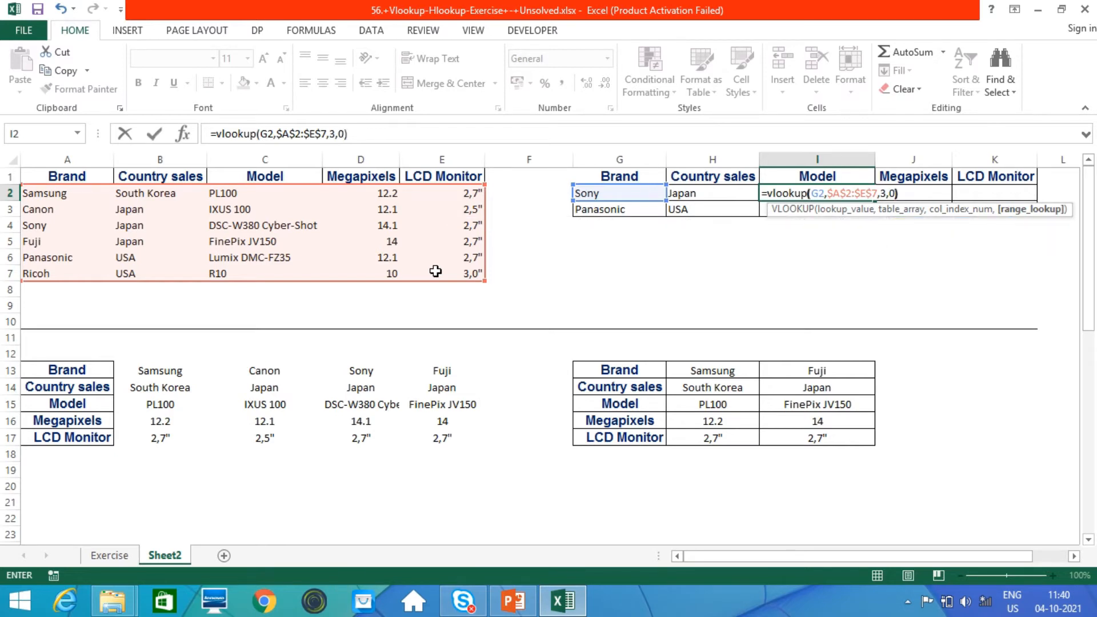
key(Return)
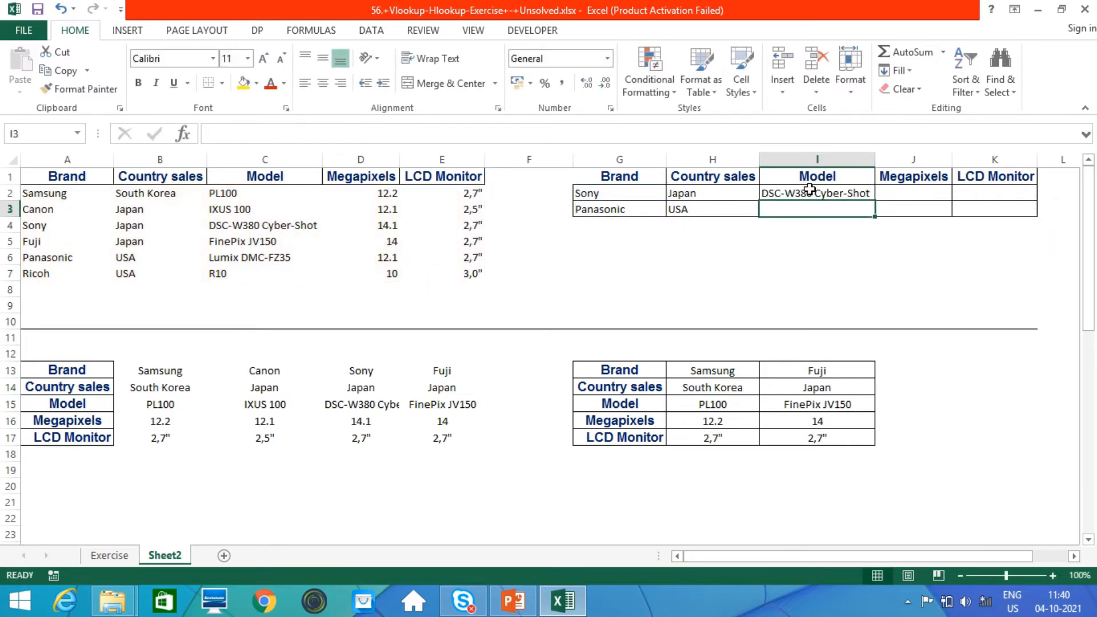
- Fill the model formula from I2 down to I3 and check it against Panasonic's model in the source table
click(810, 191)
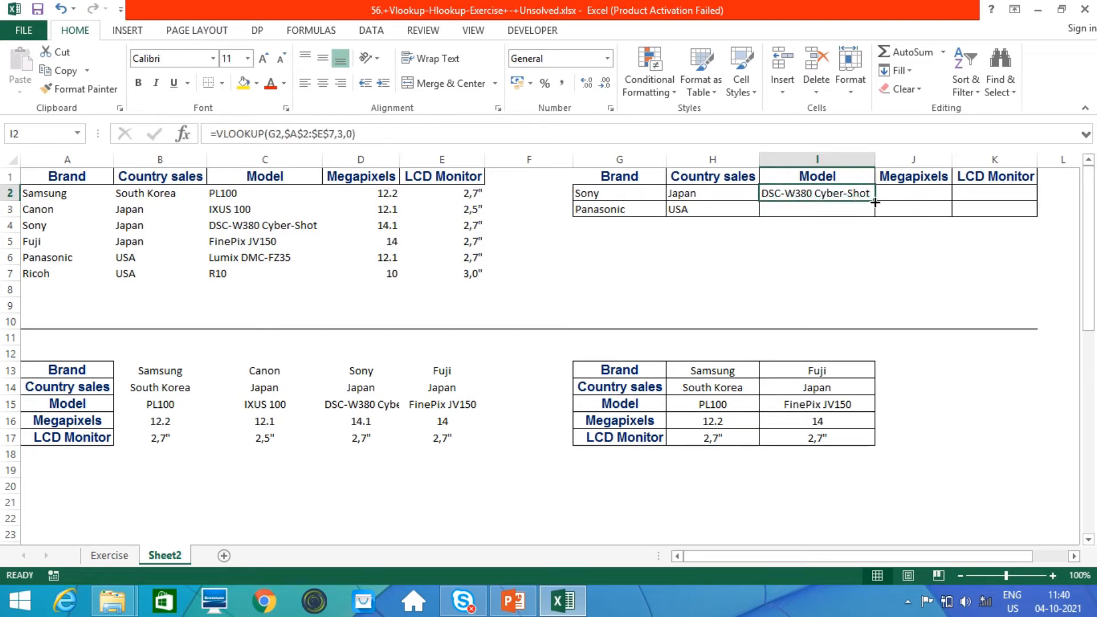
drag(875, 202, 875, 213)
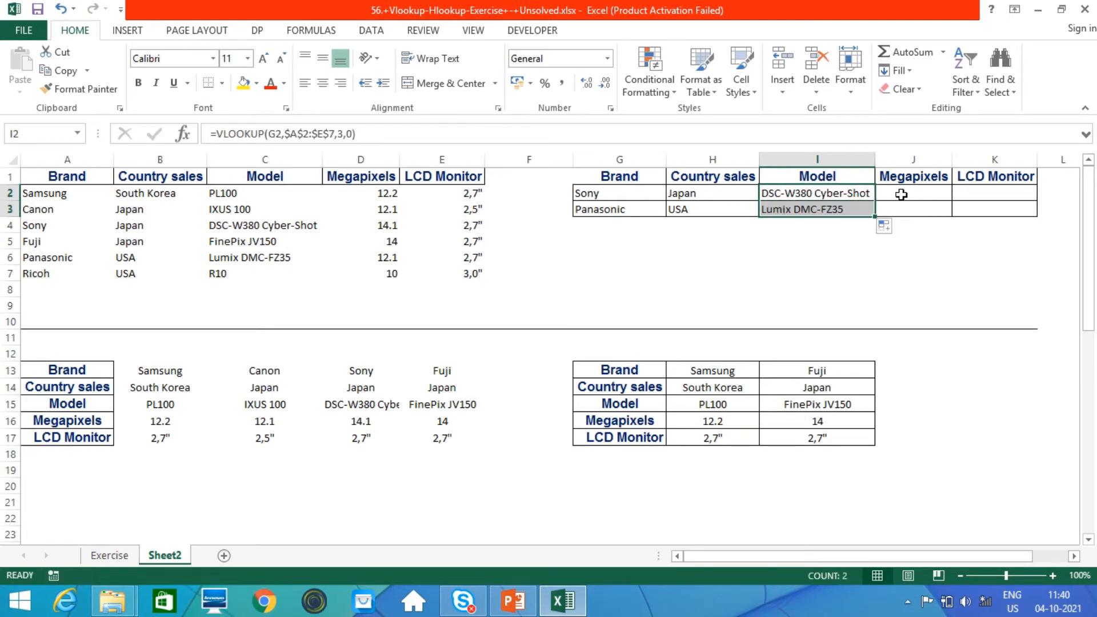
click(277, 262)
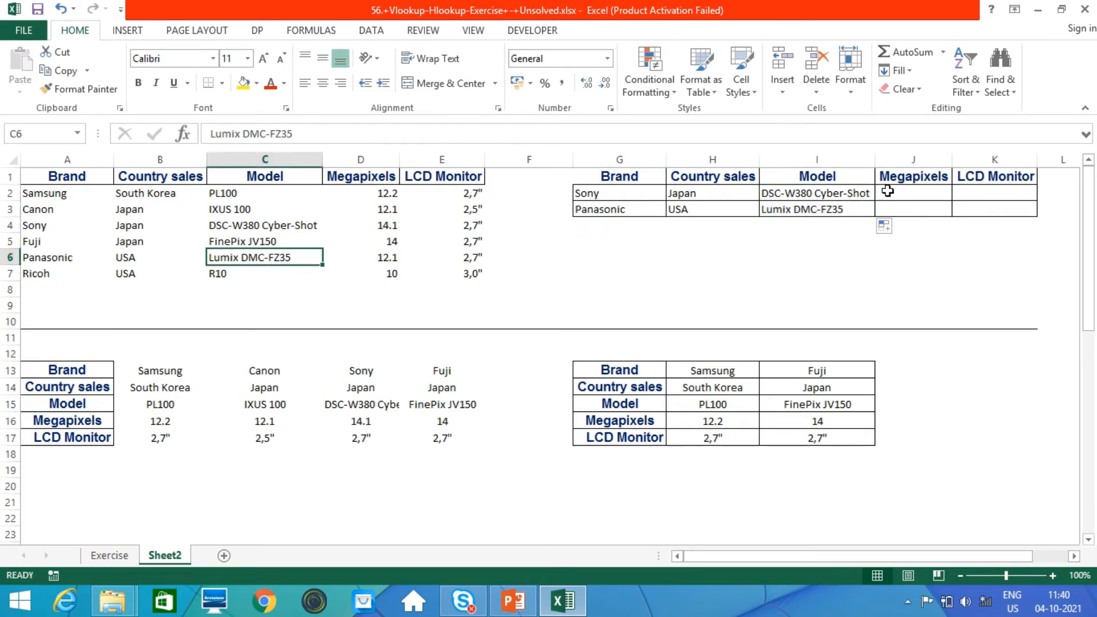
- Start a VLOOKUP formula in J2 with G2 as the lookup value and the absolute range $A$2:$E$7 as the table array
click(905, 192)
text(=)
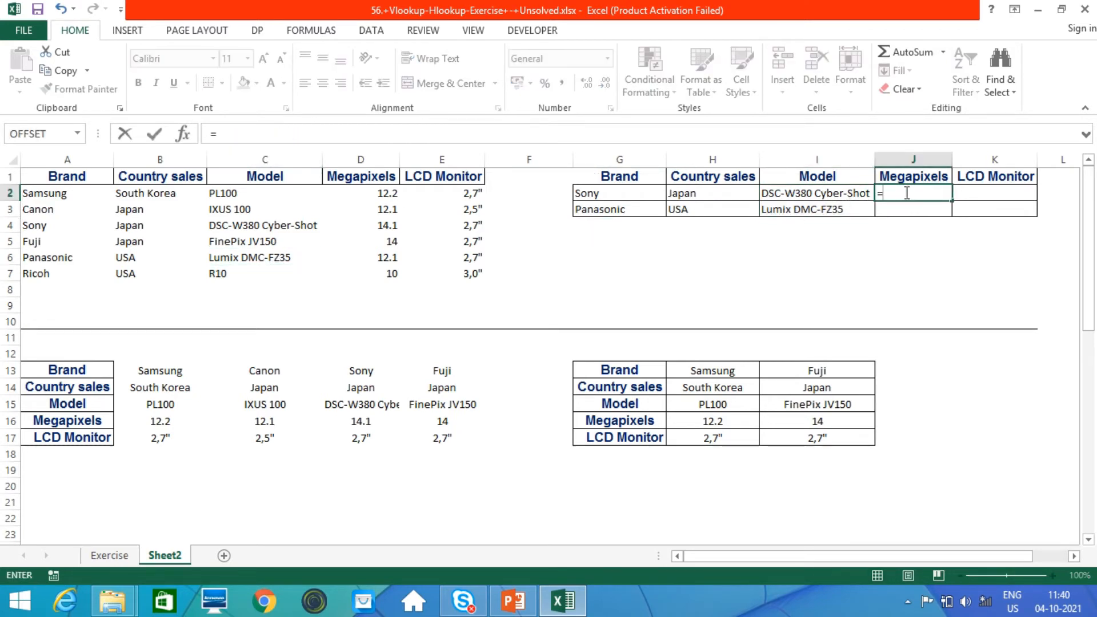
text(vlook)
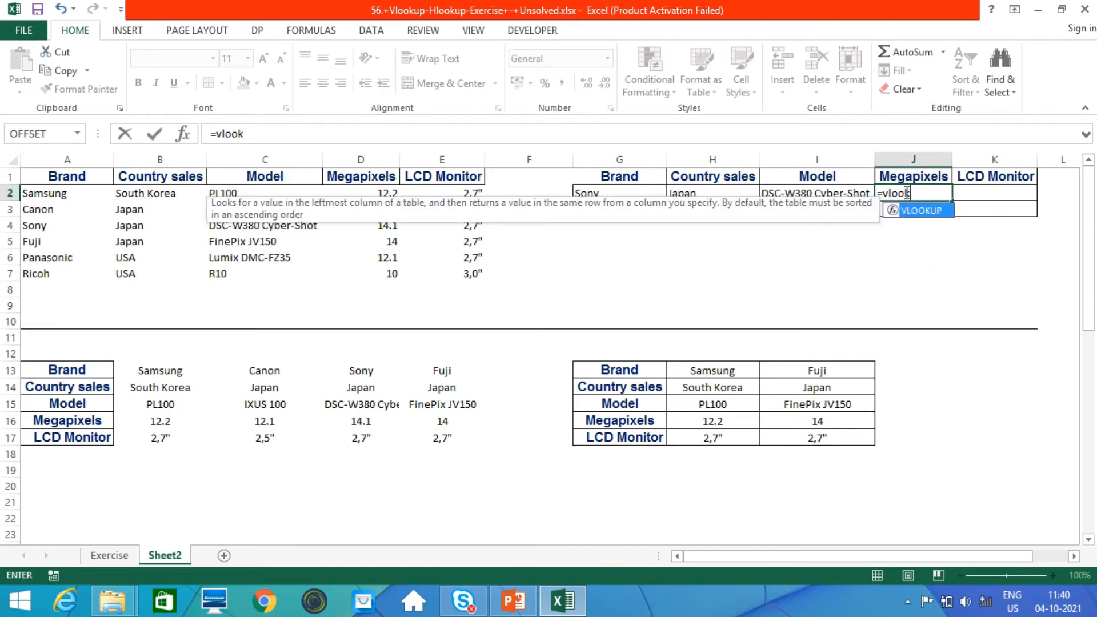
text(up()
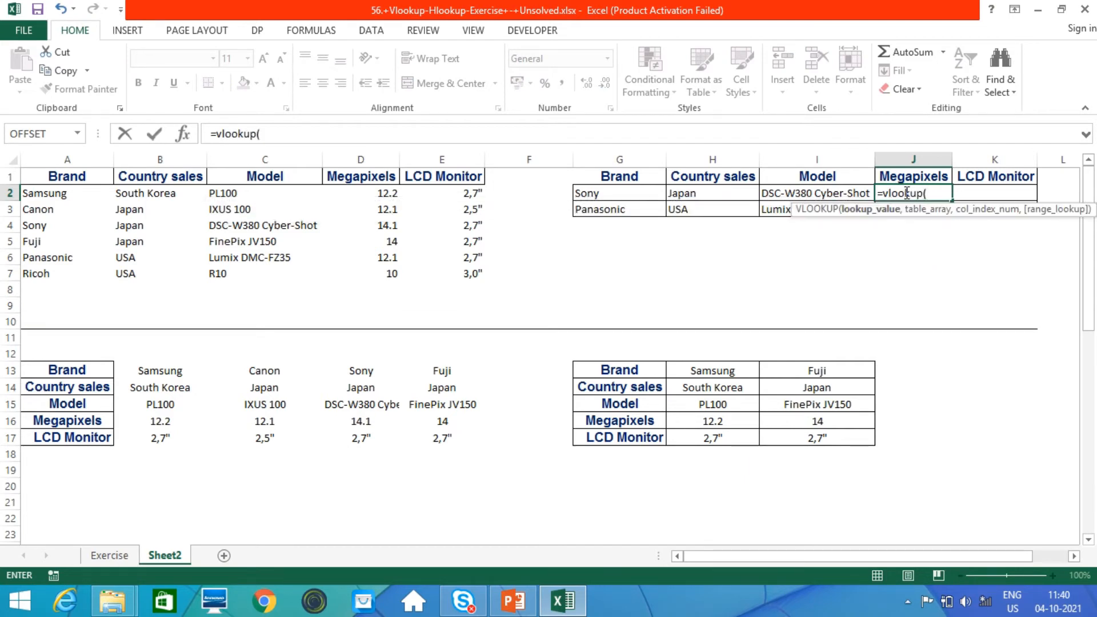
click(645, 193)
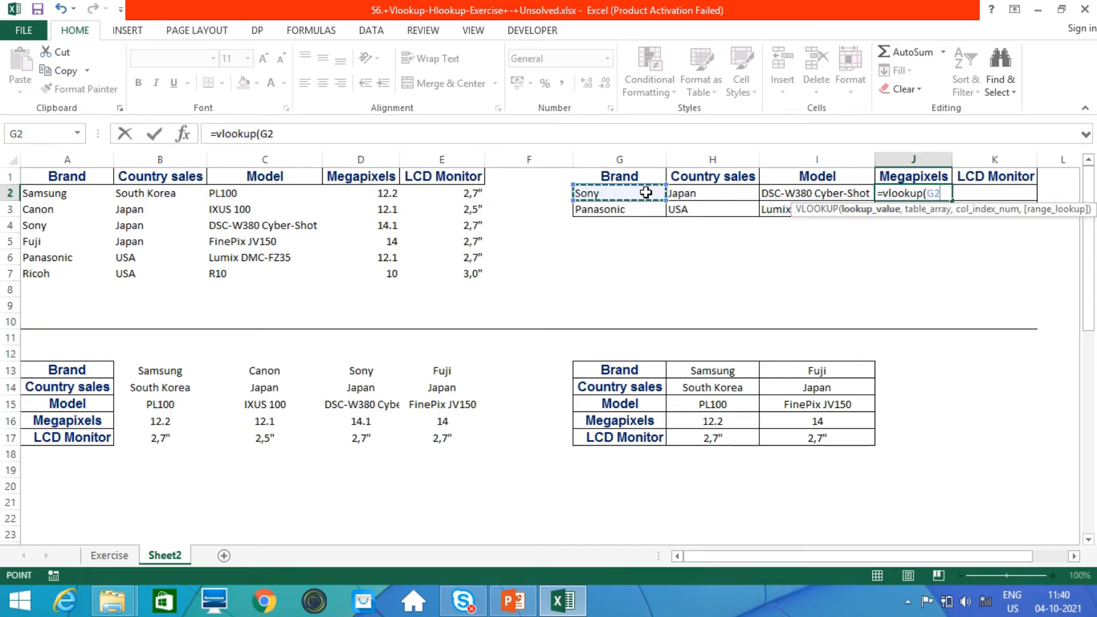
text(,)
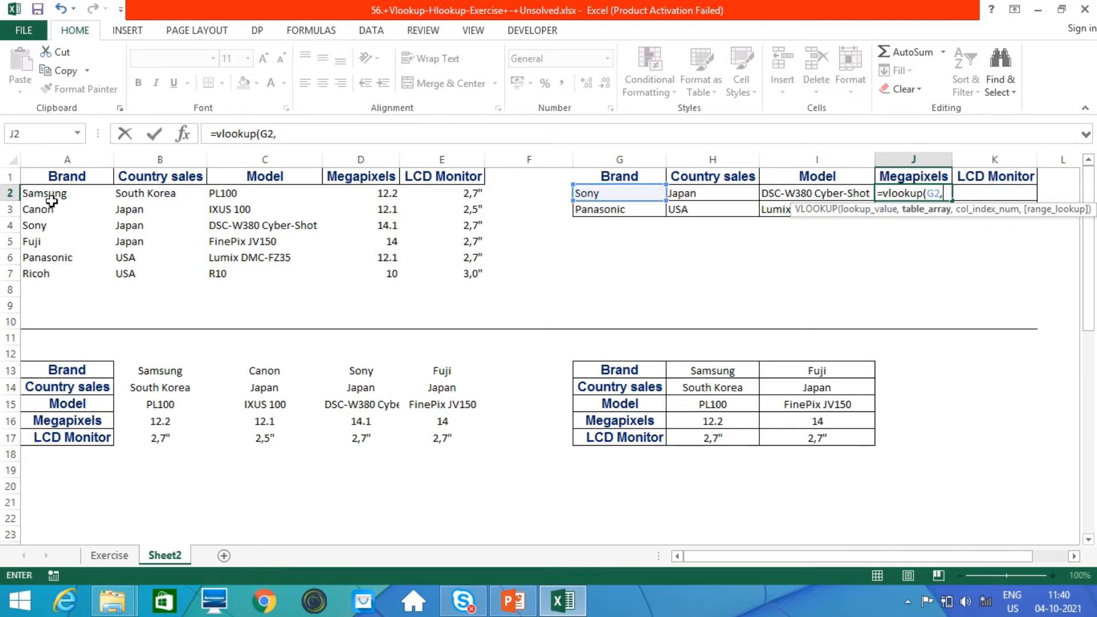
drag(50, 197, 457, 276)
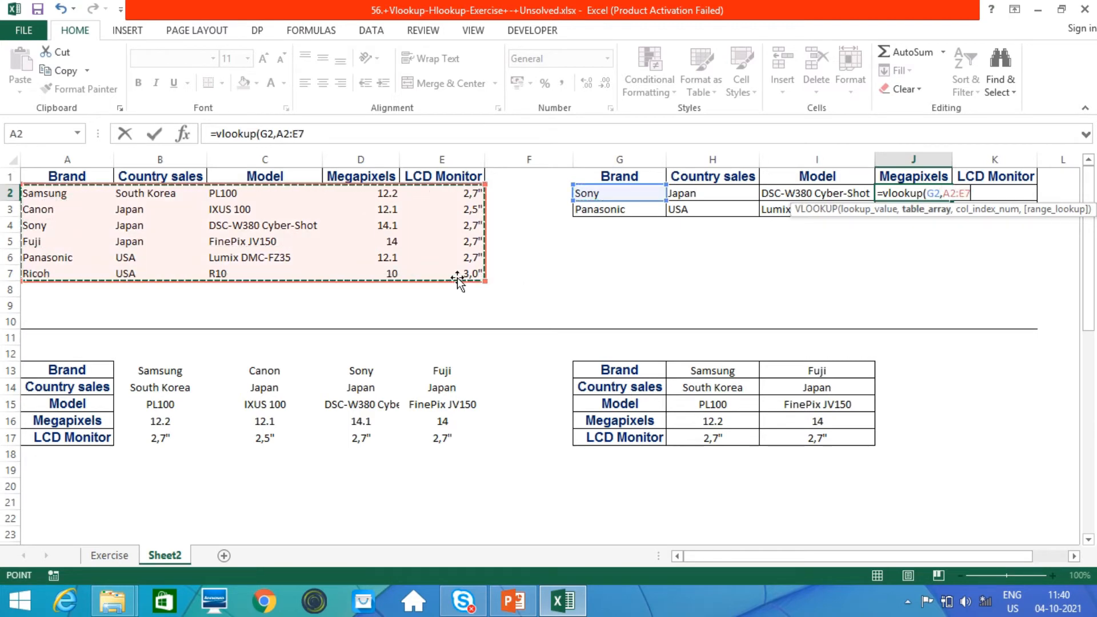
key(F4)
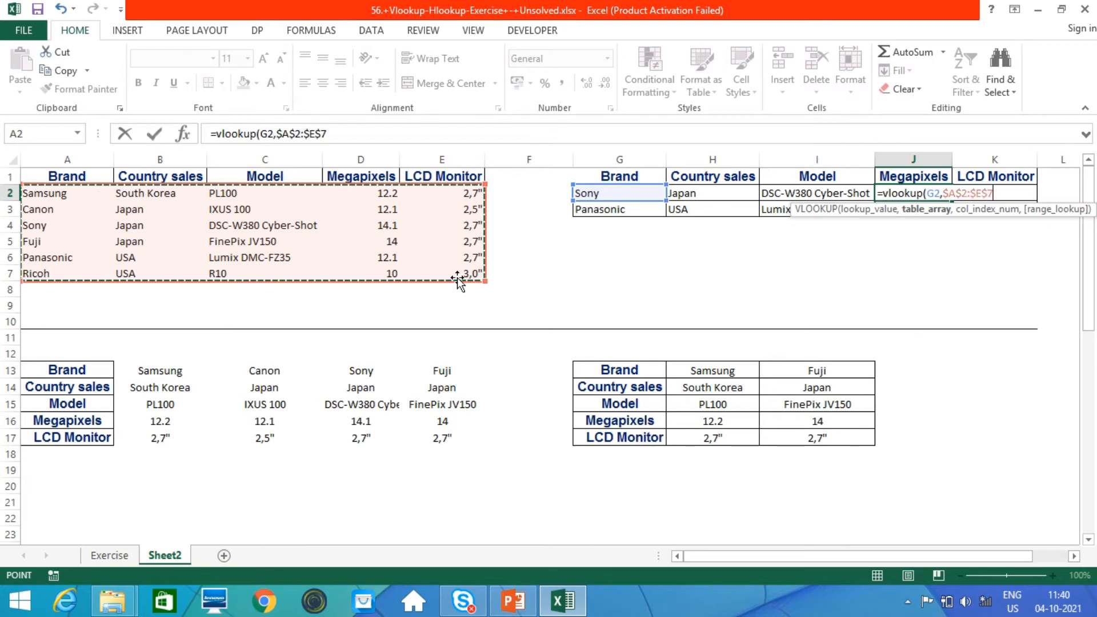
- Complete the J2 megapixels formula with column index 4 and range lookup 0, and fill it down to J3
text(,)
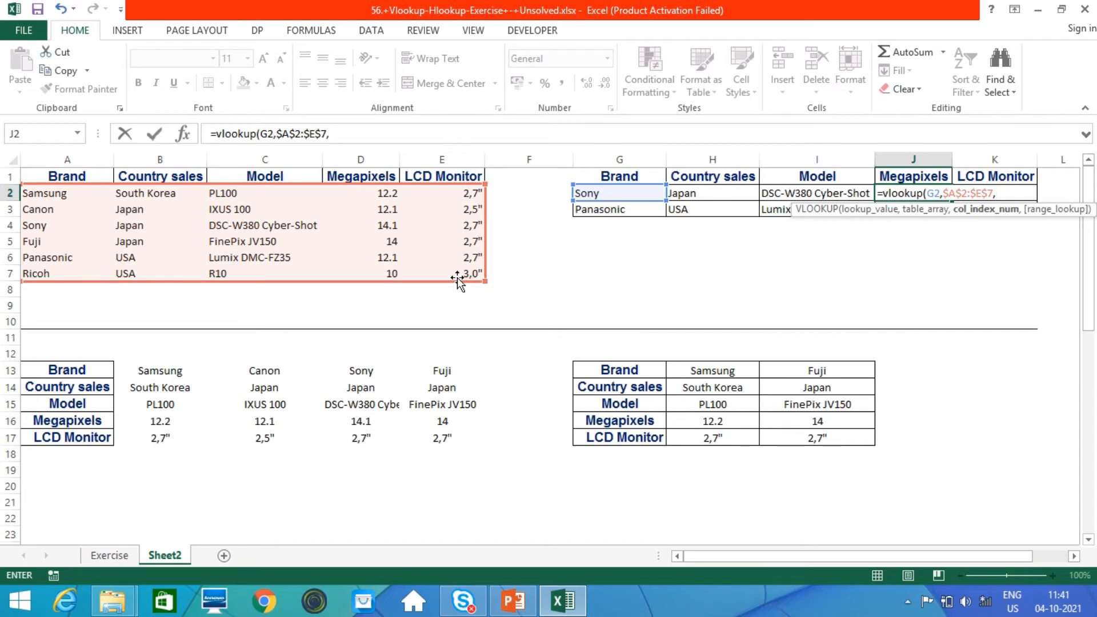
text(4,0))
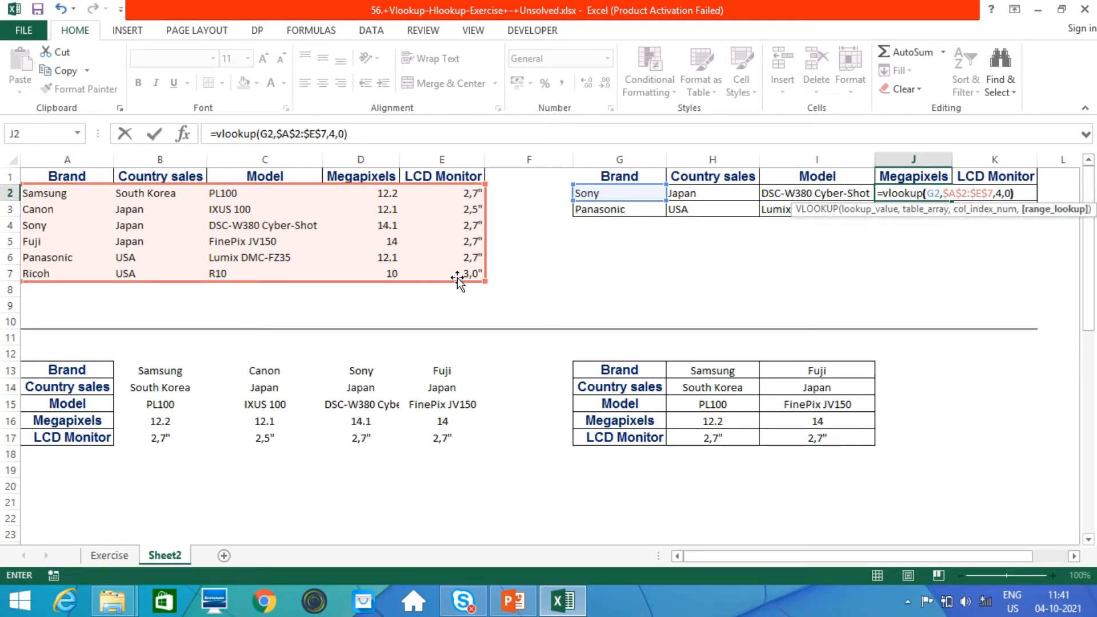
key(Return)
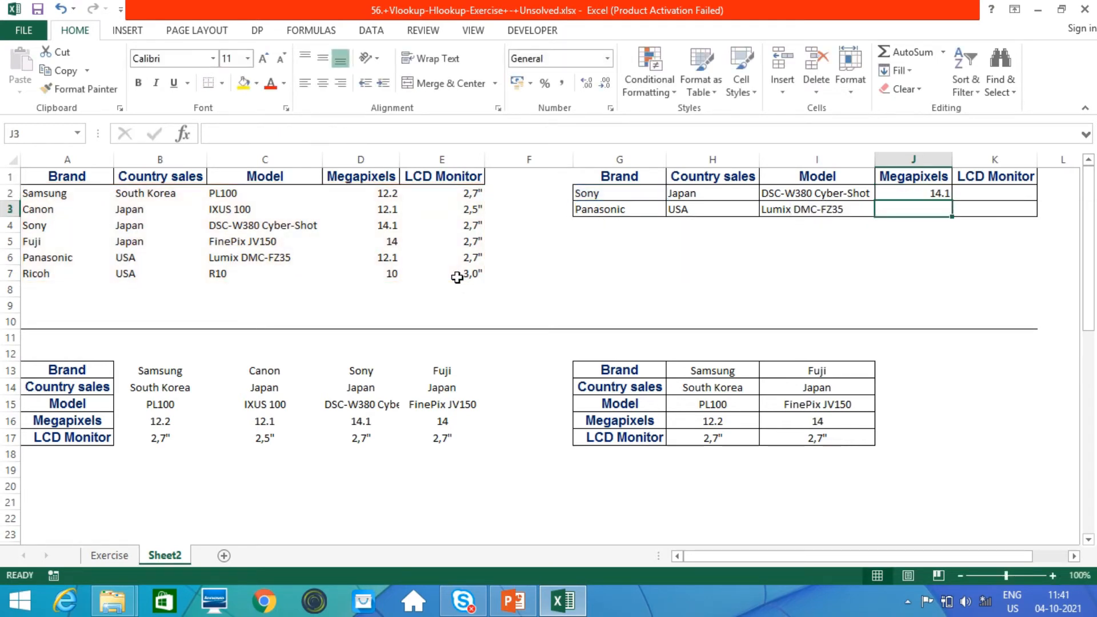
click(949, 193)
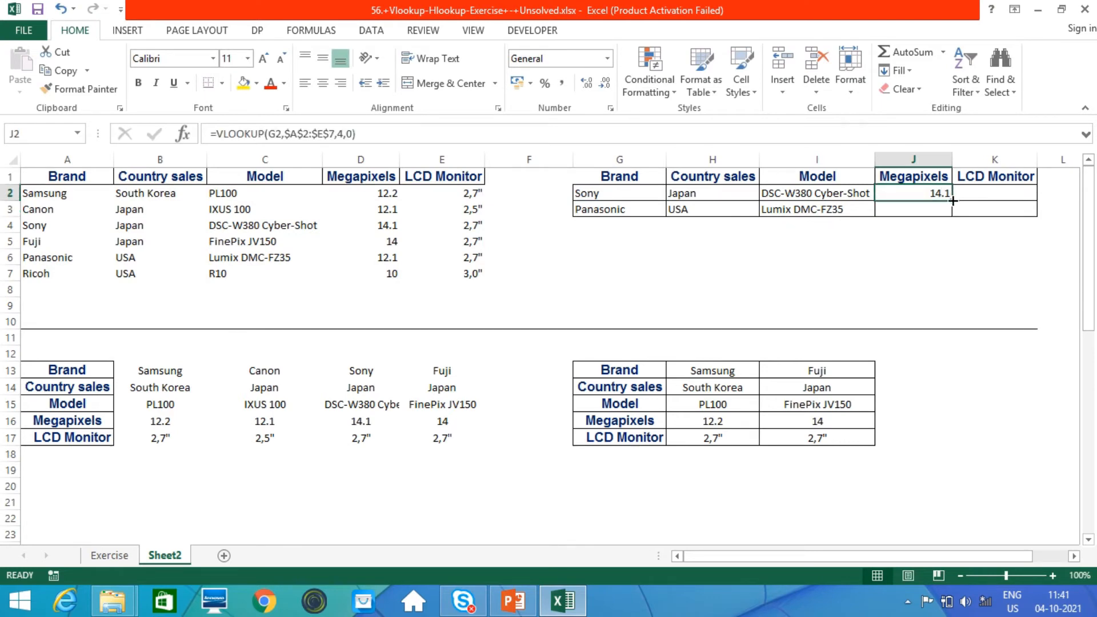
drag(951, 201, 952, 211)
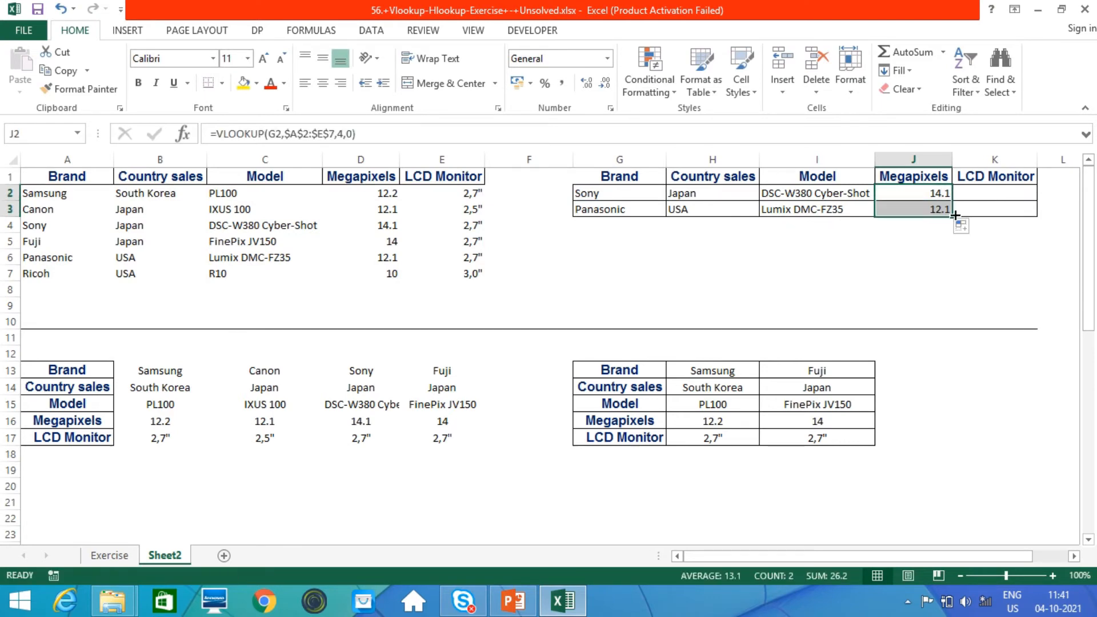
- Start a VLOOKUP formula in K2 that looks up G2 in the absolute table range $A$2:$E$7
click(987, 197)
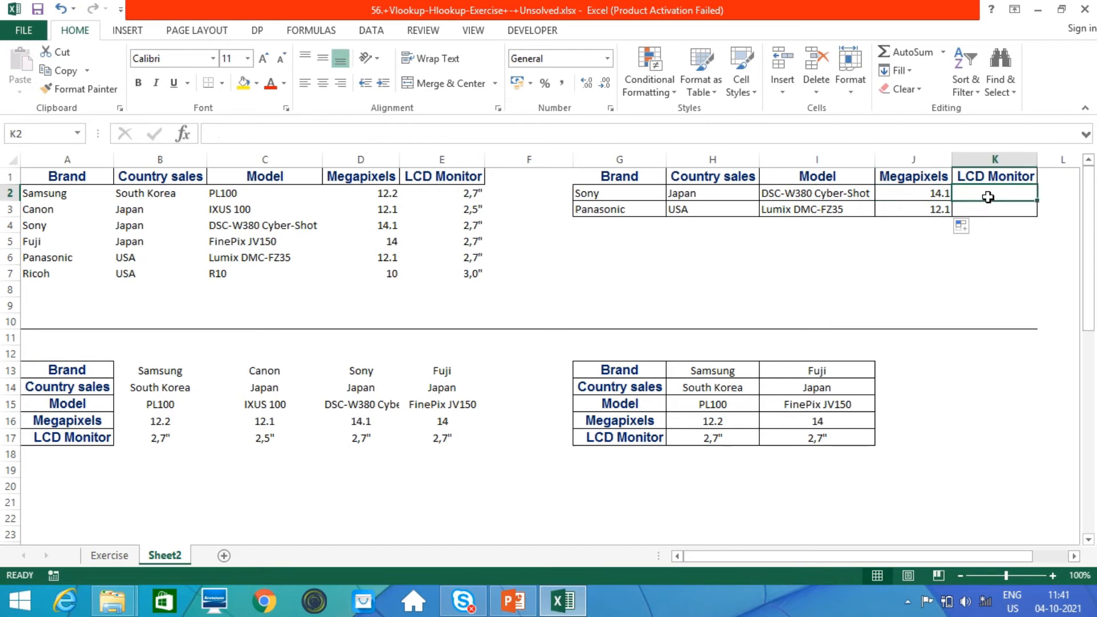
text(=)
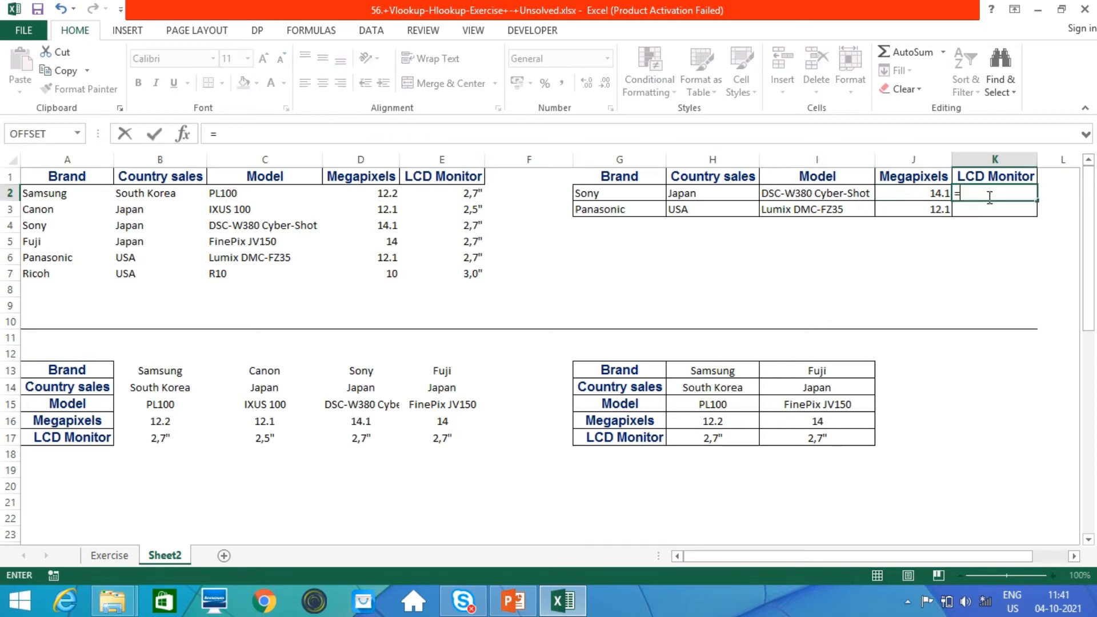
text(vlook)
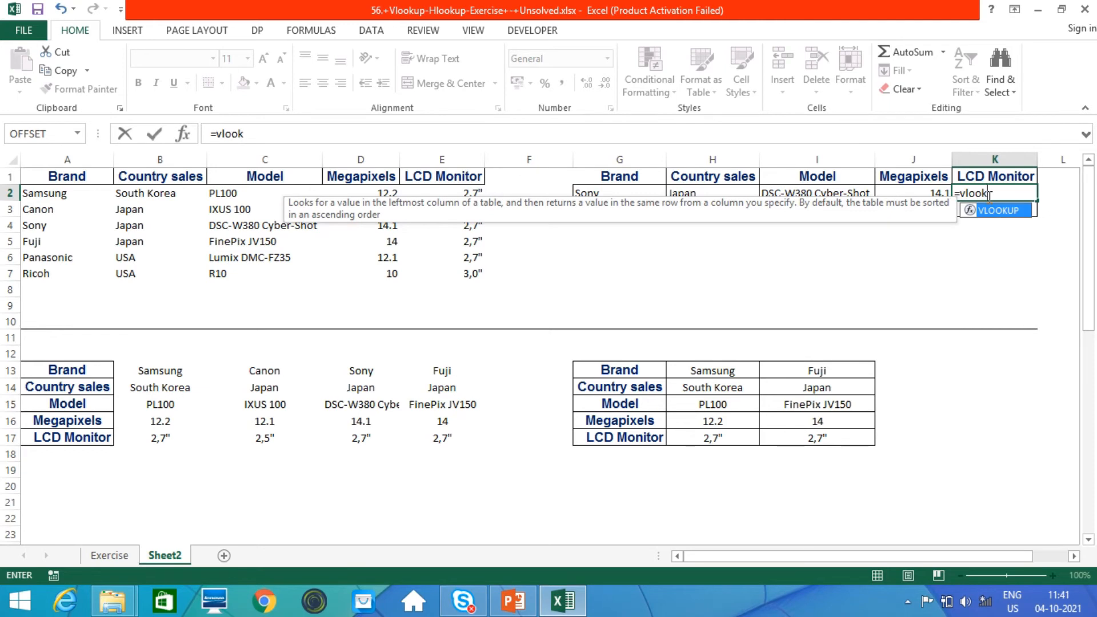
text(up()
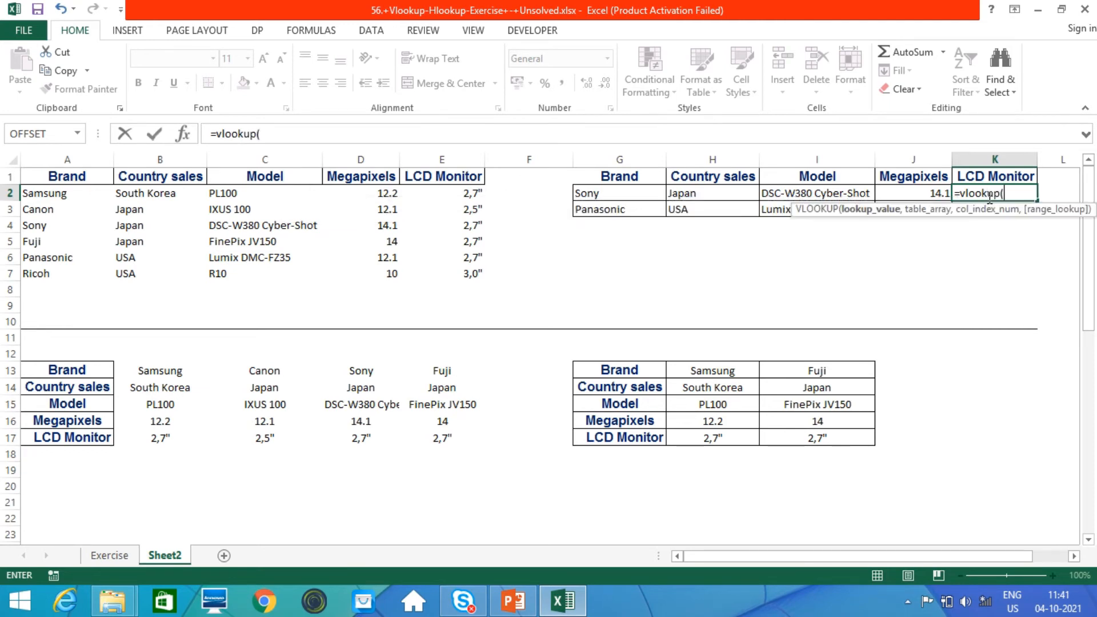
click(637, 196)
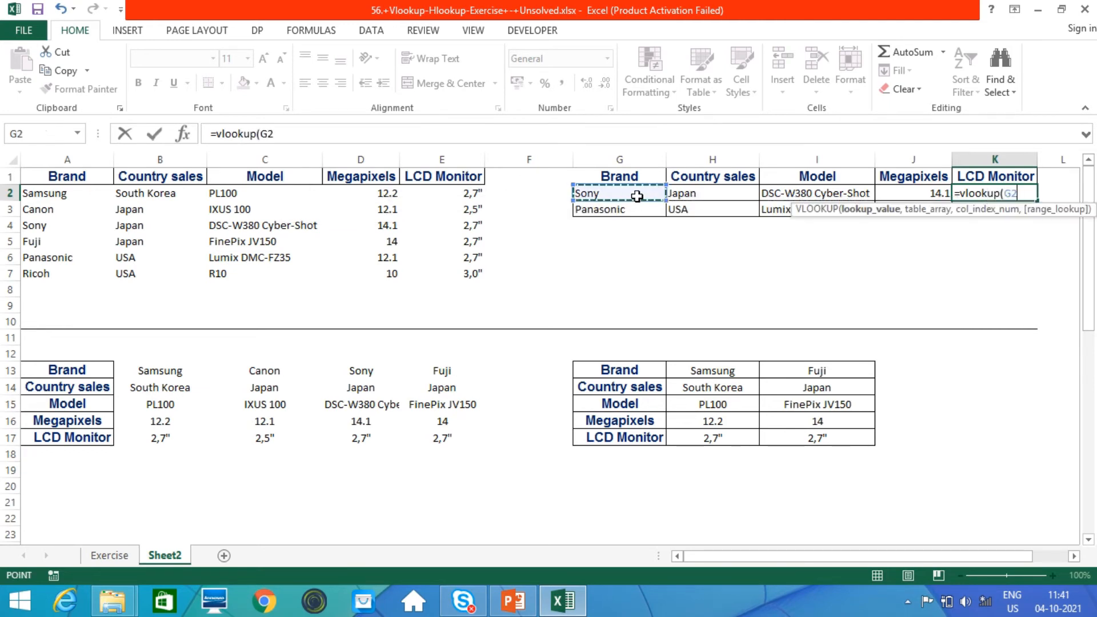
text(,)
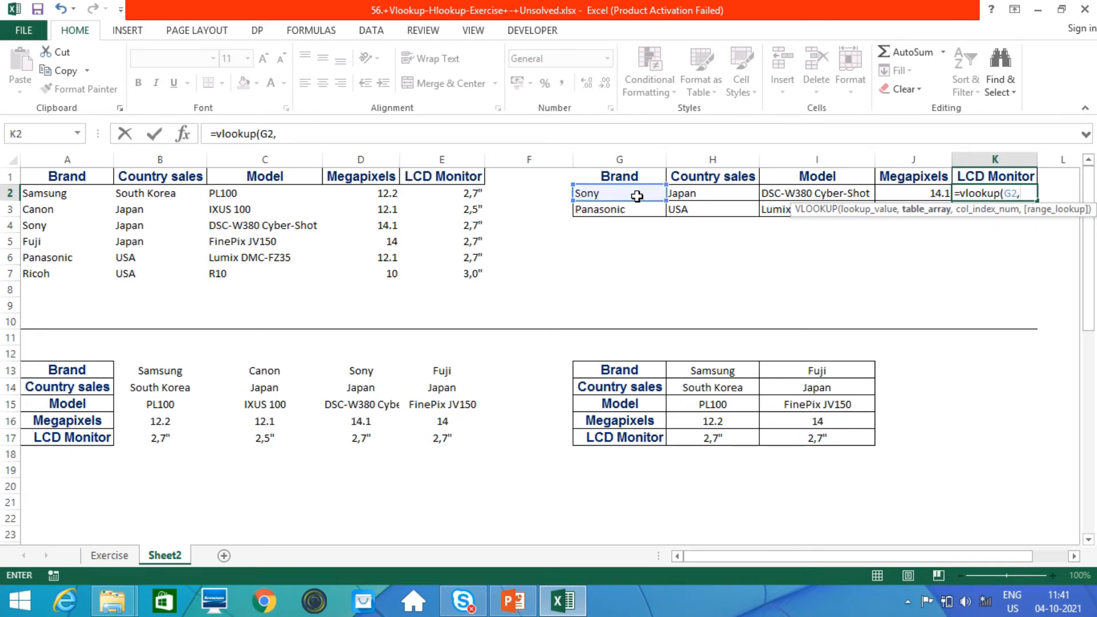
click(102, 197)
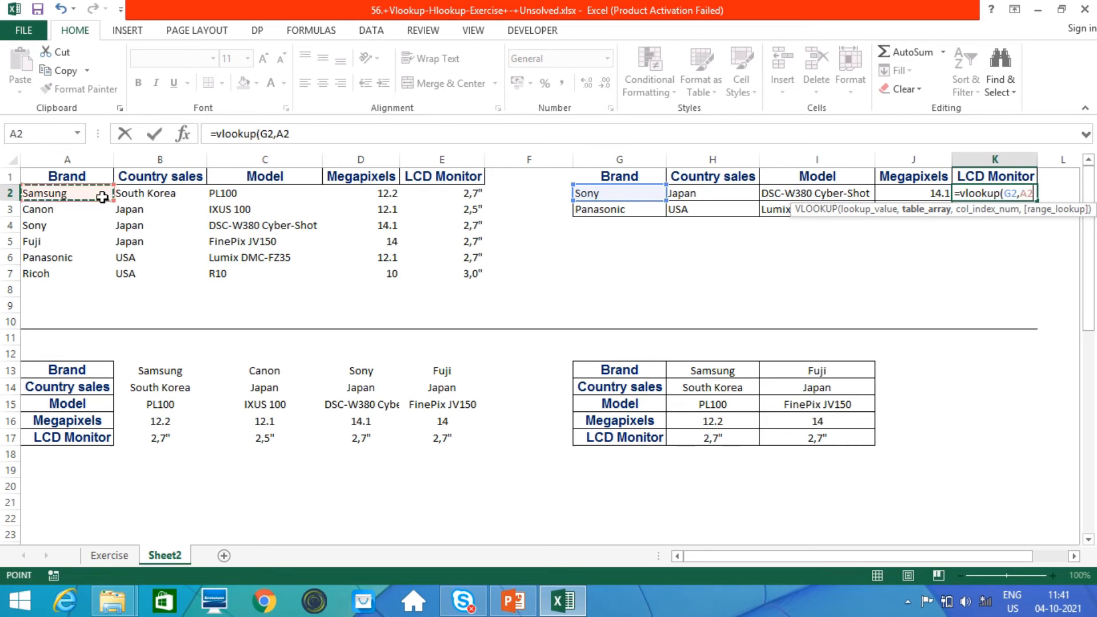
drag(102, 197, 439, 267)
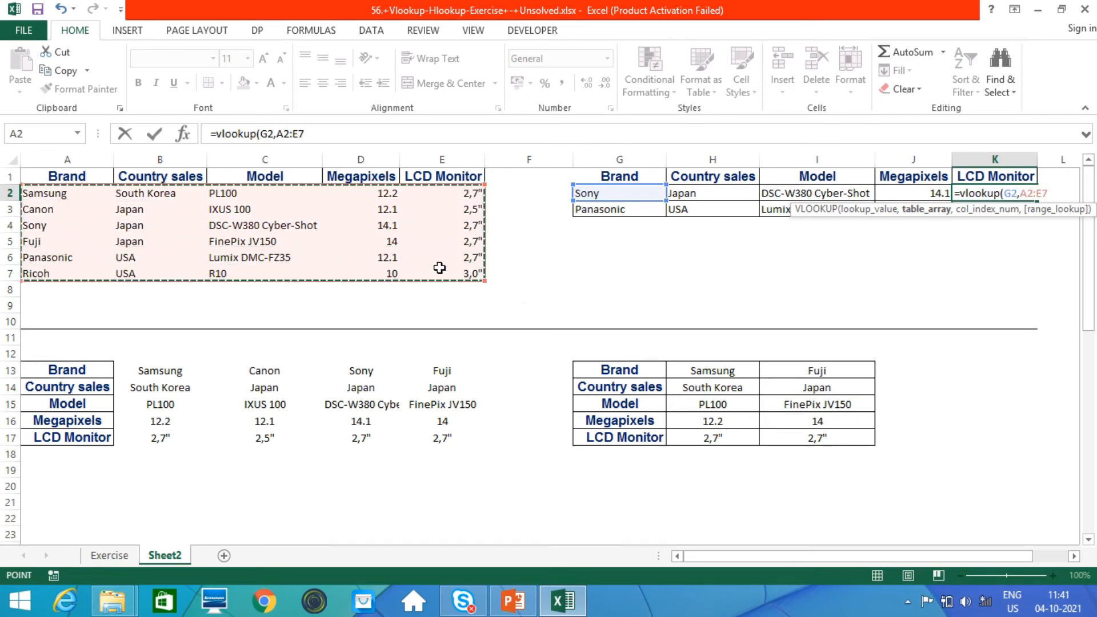
key(F4)
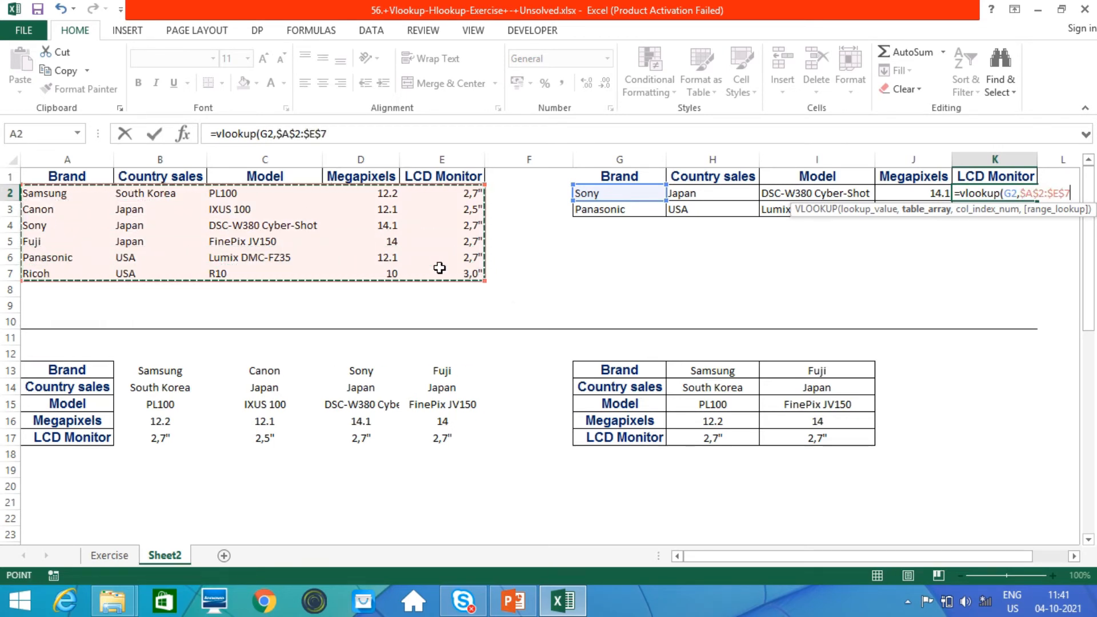
- Finish the K2 LCD monitor formula with column index 5 and range lookup 0, and fill it down to K3
text(,)
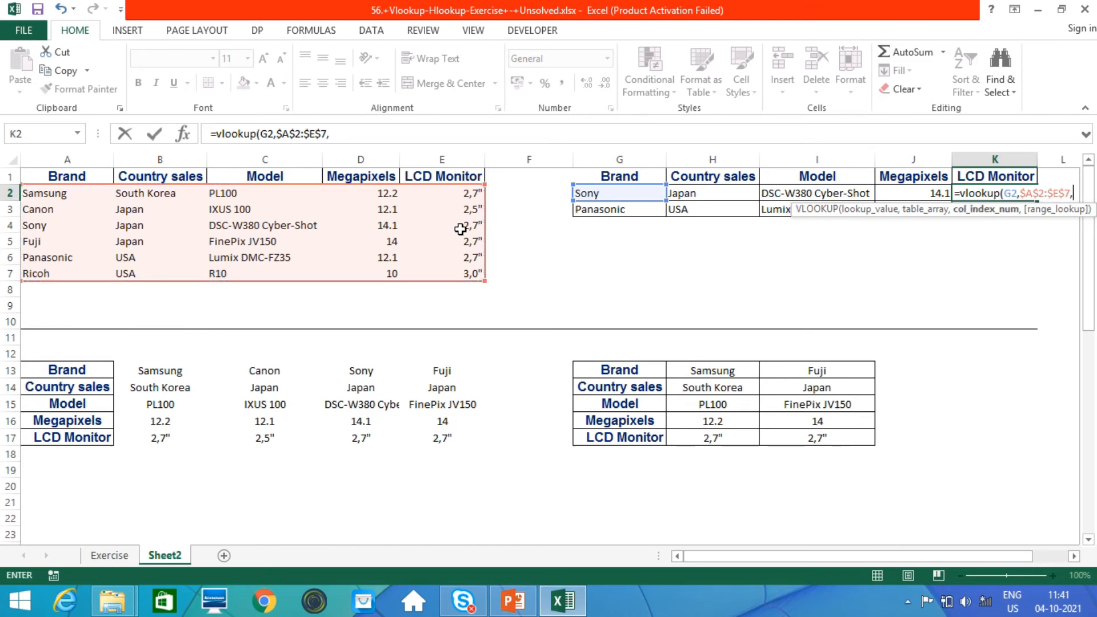
text(5,0)
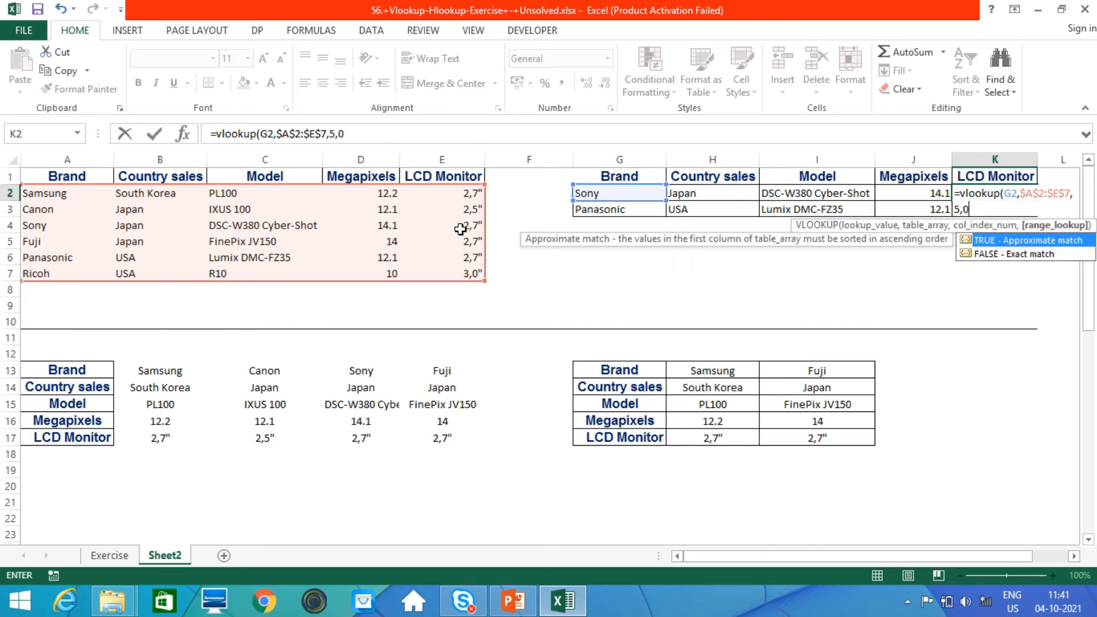
text())
key(Return)
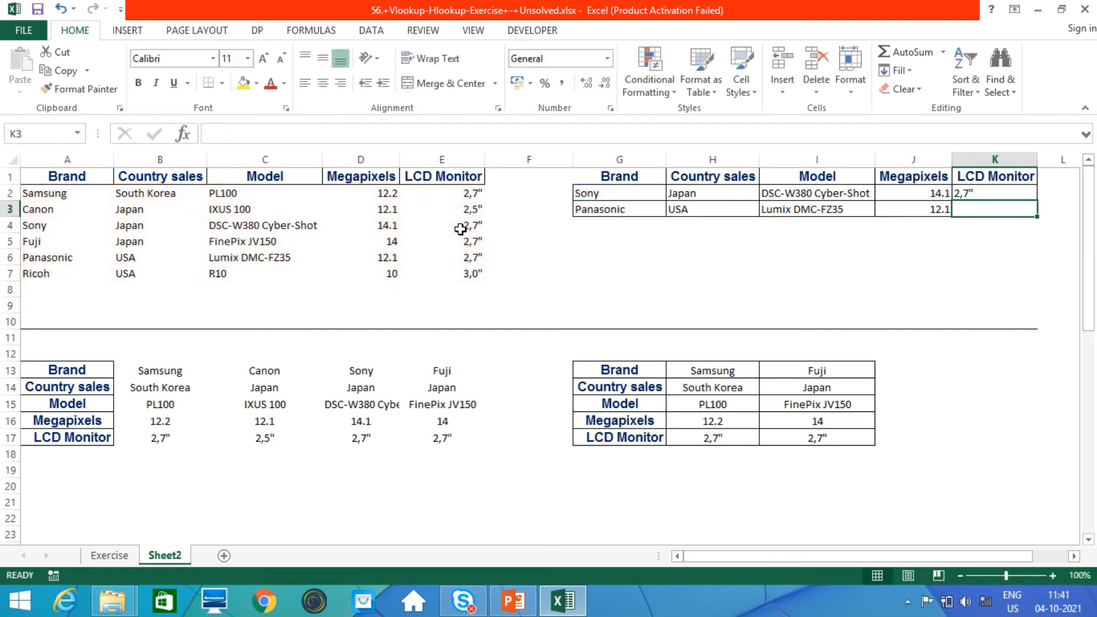
click(1028, 194)
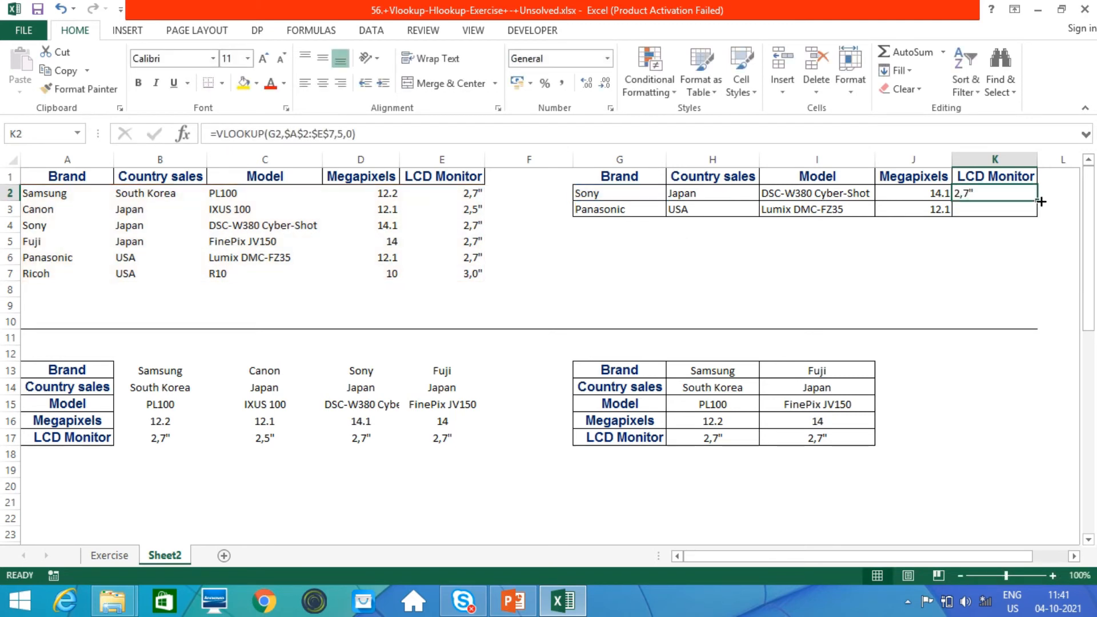
drag(1040, 201, 1039, 214)
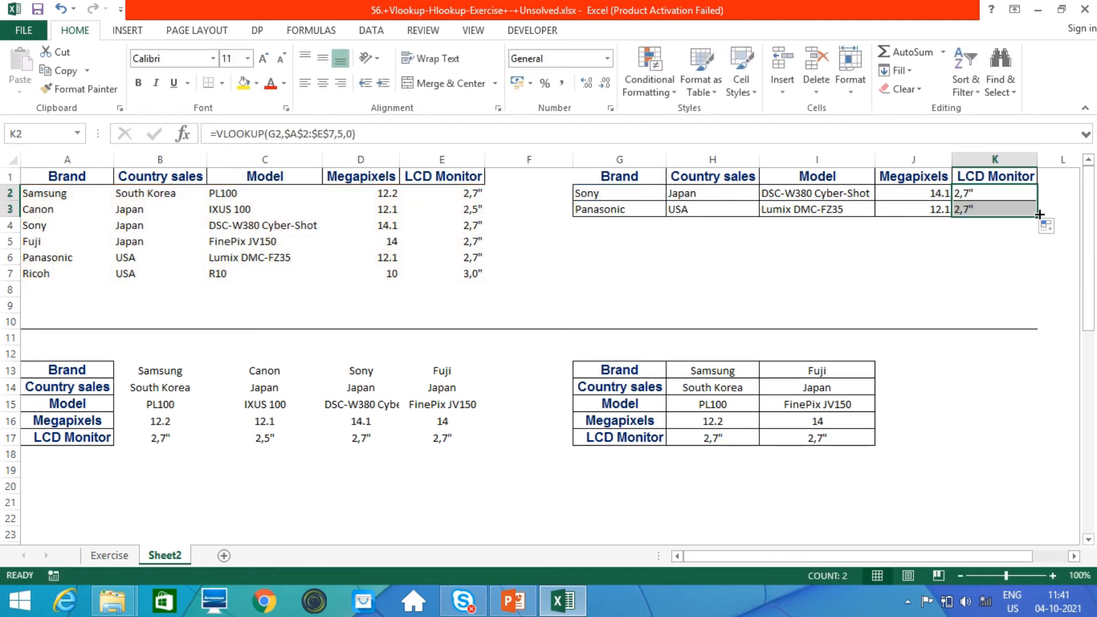
click(1018, 295)
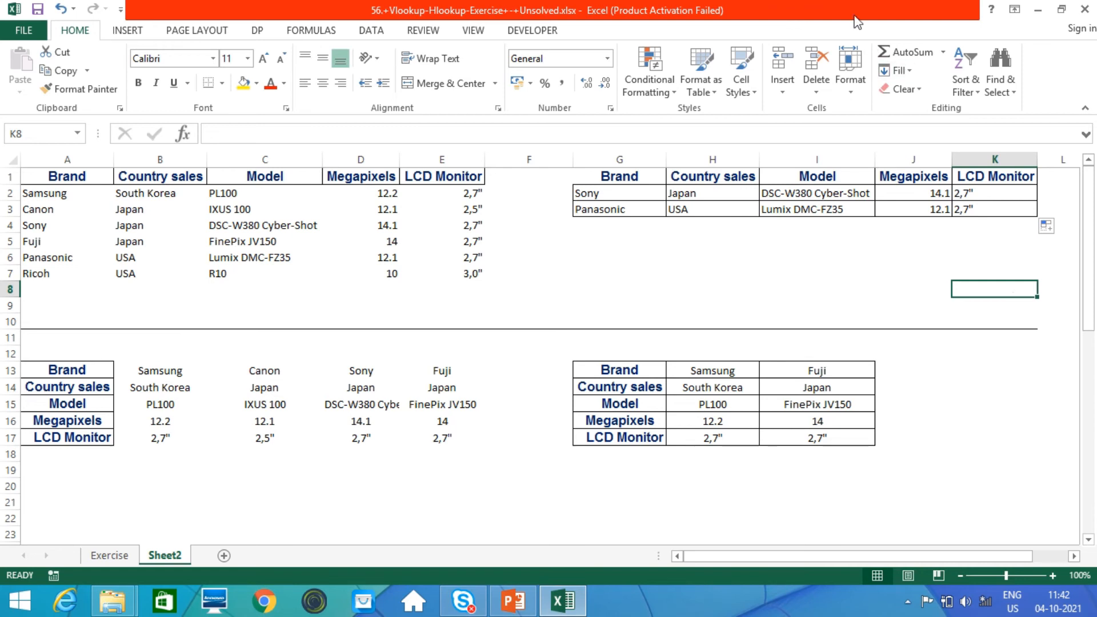
mouse_move(495, 7)
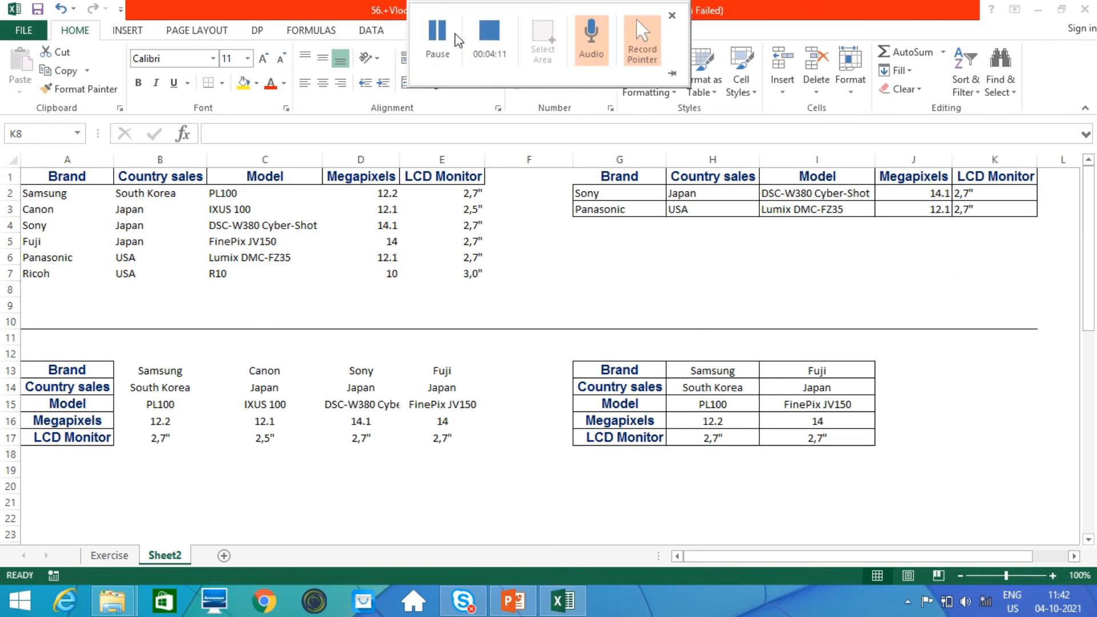